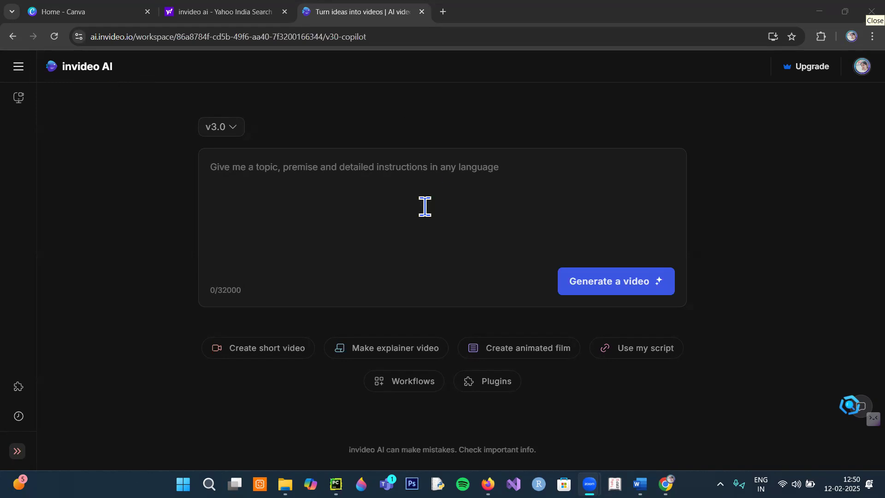
click(382, 173)
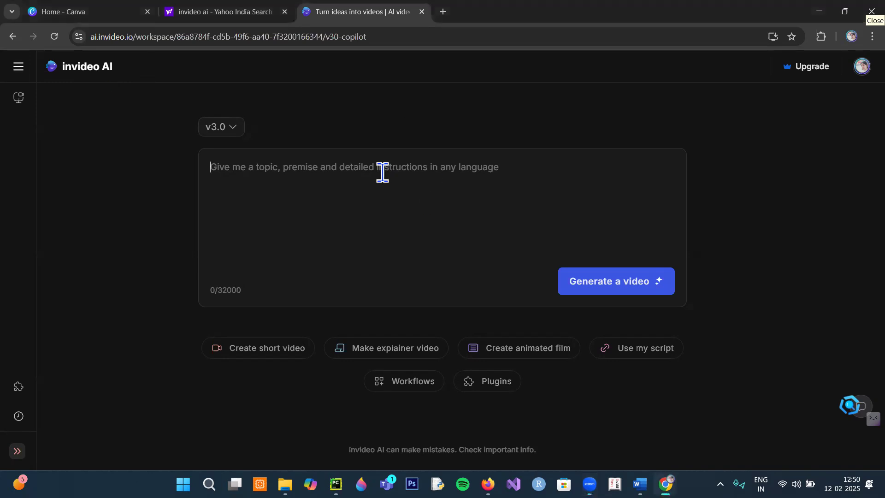
click(442, 12)
click(556, 12)
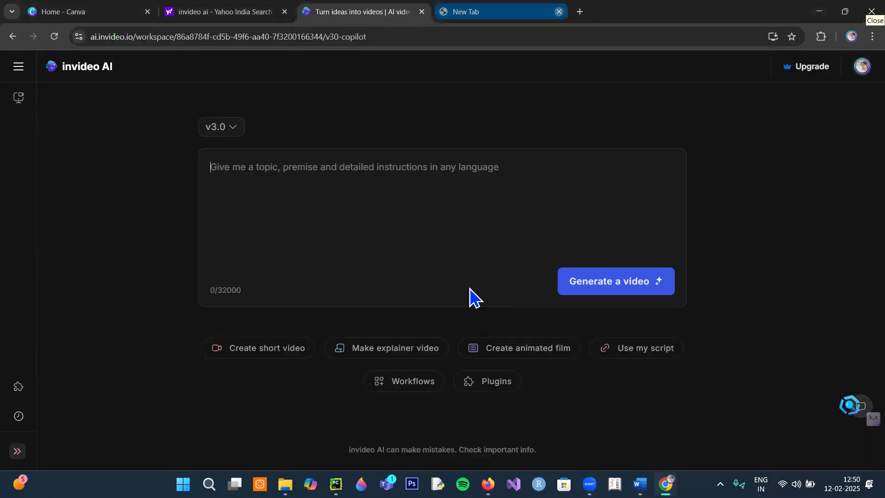
Switch to Firefox, reload the Tkinter Button Error Fix conversation, and bring up a new ChatGPT chat.
key(alt+Tab)
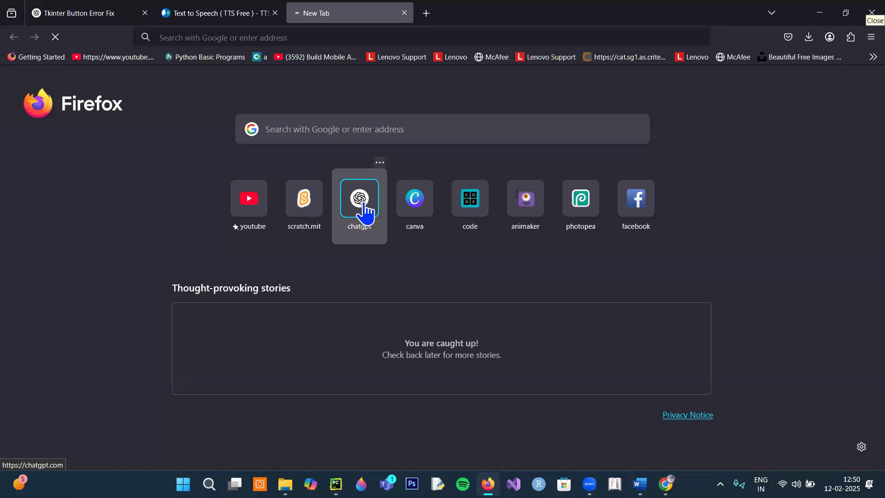
click(96, 22)
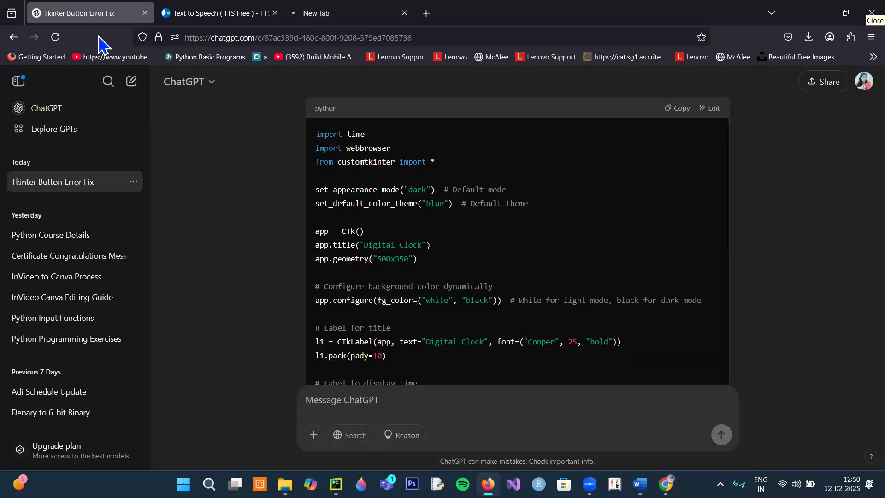
click(57, 37)
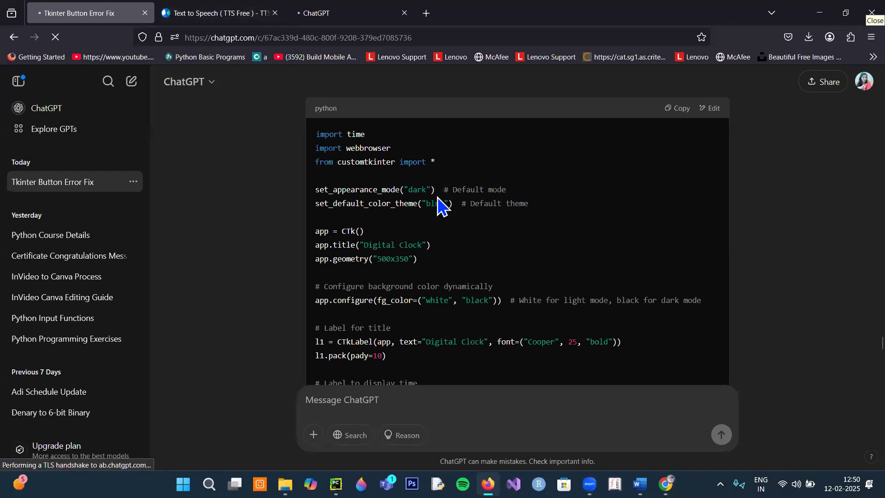
scroll(364, 356, down, 5)
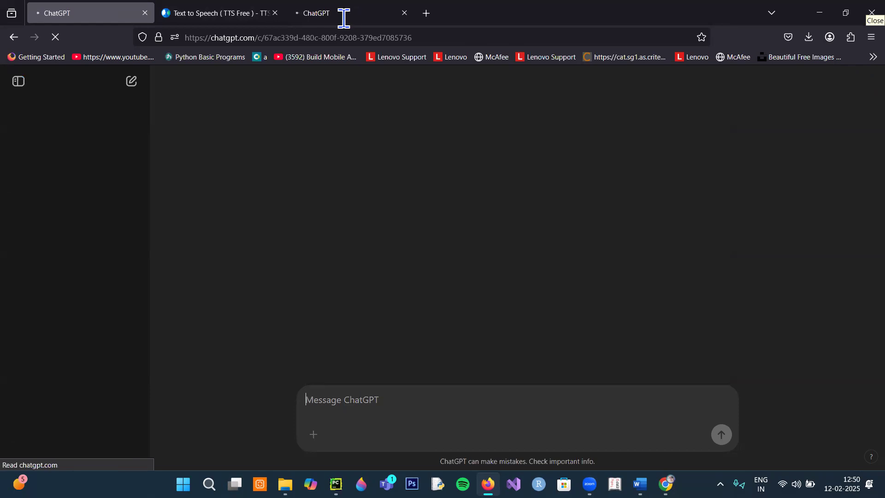
click(347, 13)
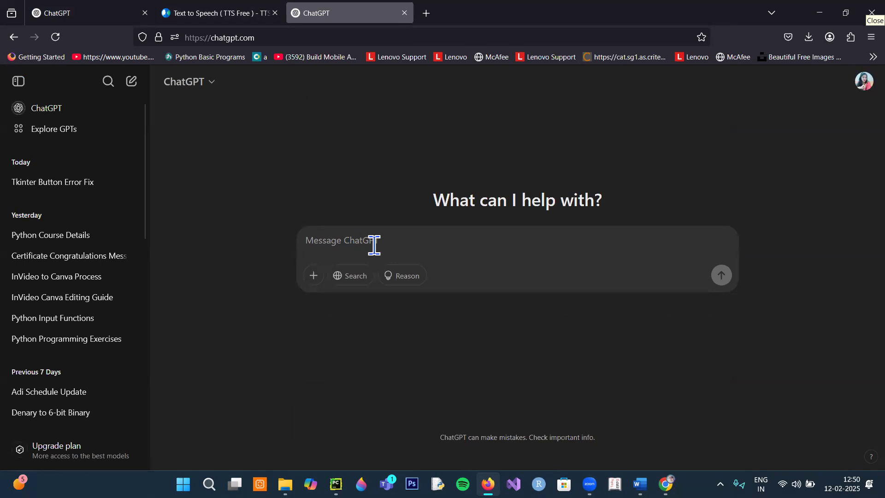
Send ChatGPT the prompt "give me 1 min video scrip regarding sanatary pad and use soft and care anme".
text(sanatary pad)
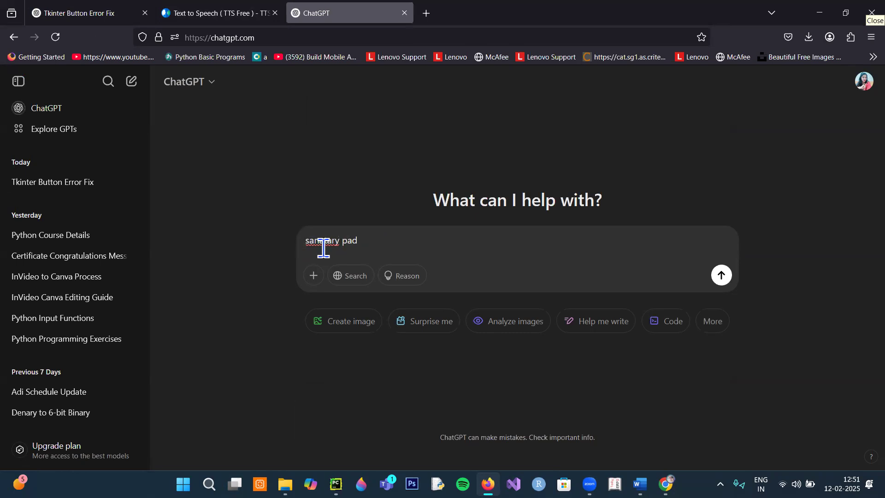
text(give me )
text(a)
key(BackSpace)
key(BackSpace)
text(1 min video scrip regarding sanatary)
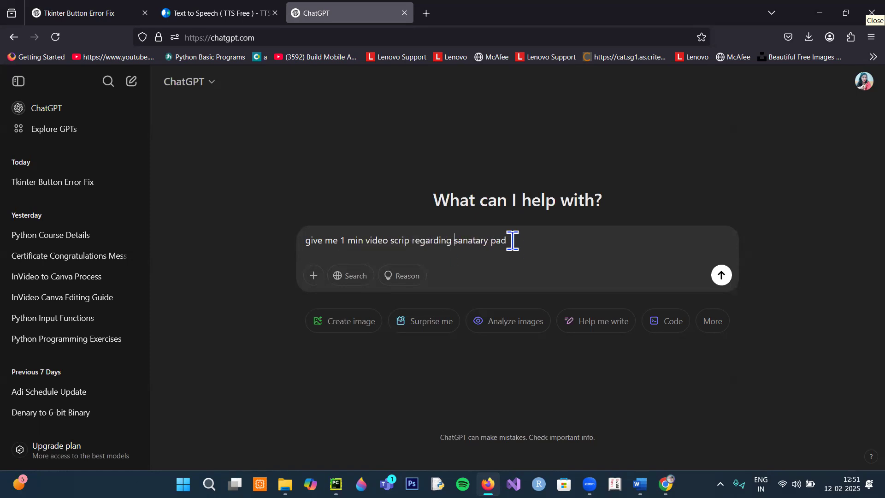
text( pad and use soft and care )
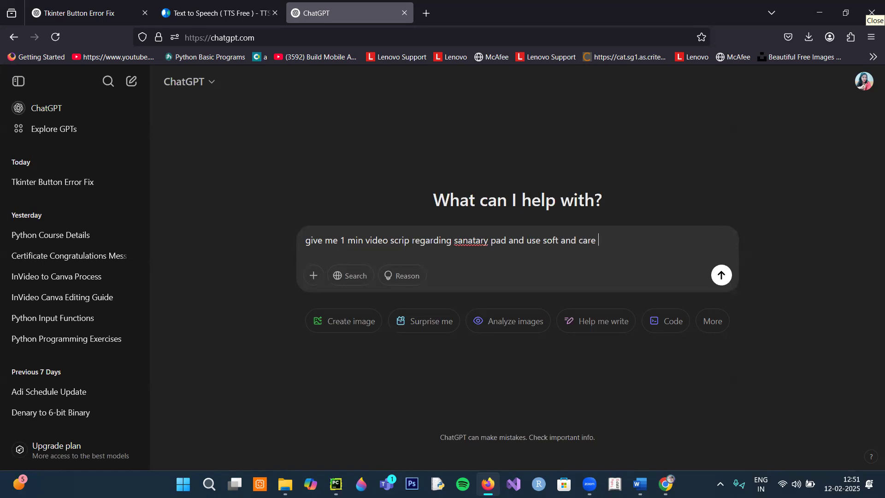
text(anme)
key(Return)
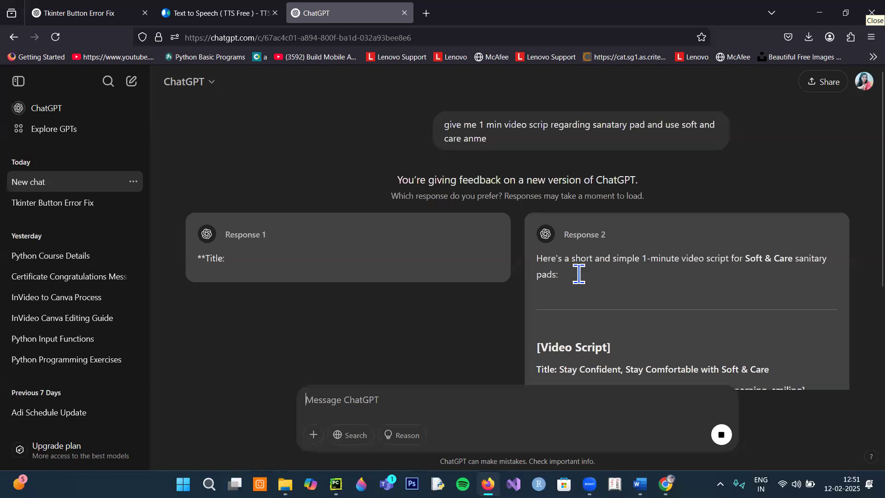
Review the script being generated, stop the generation, and send the follow-up request "i want in 1 para".
scroll(579, 274, down, 3)
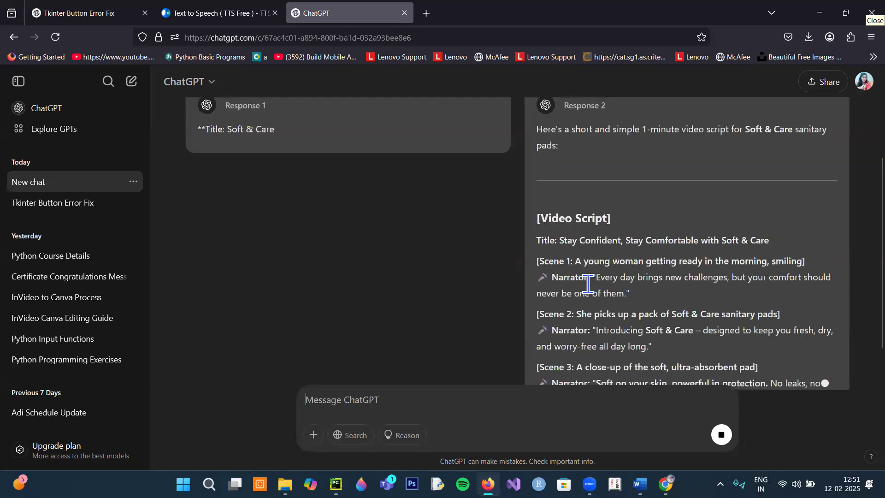
scroll(587, 284, down, 2)
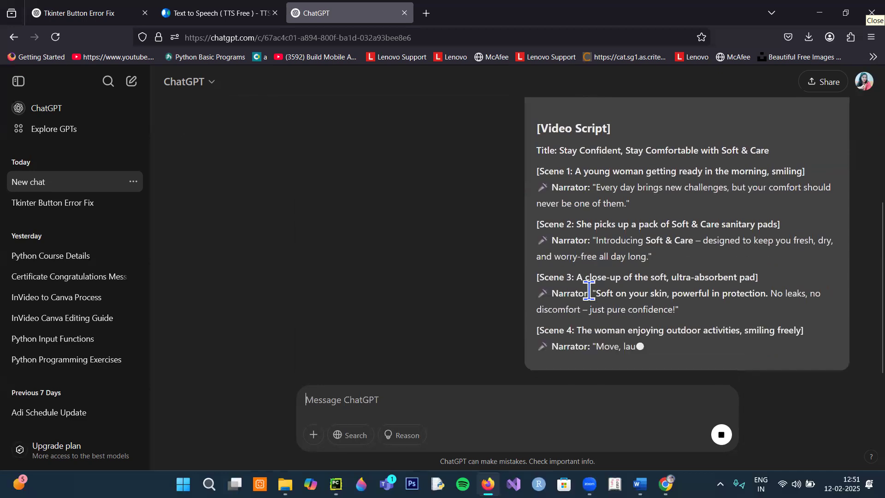
scroll(563, 246, up, 1)
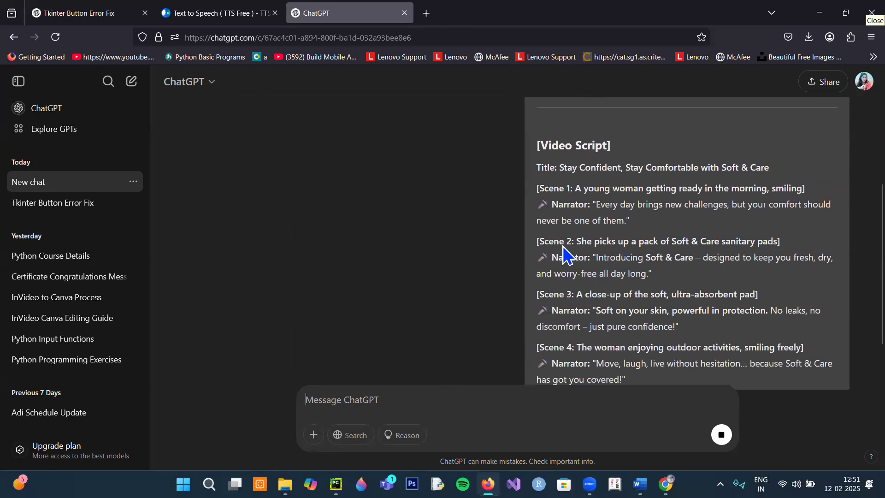
scroll(553, 272, up, 3)
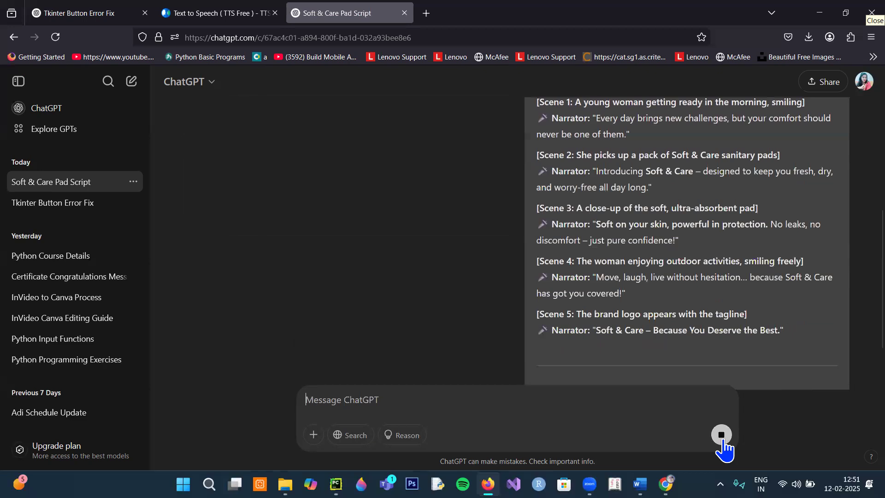
click(721, 435)
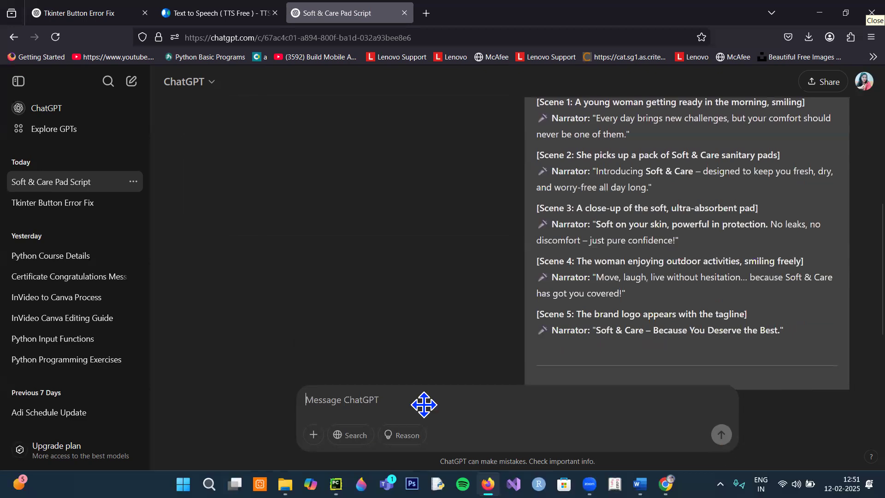
text(i)
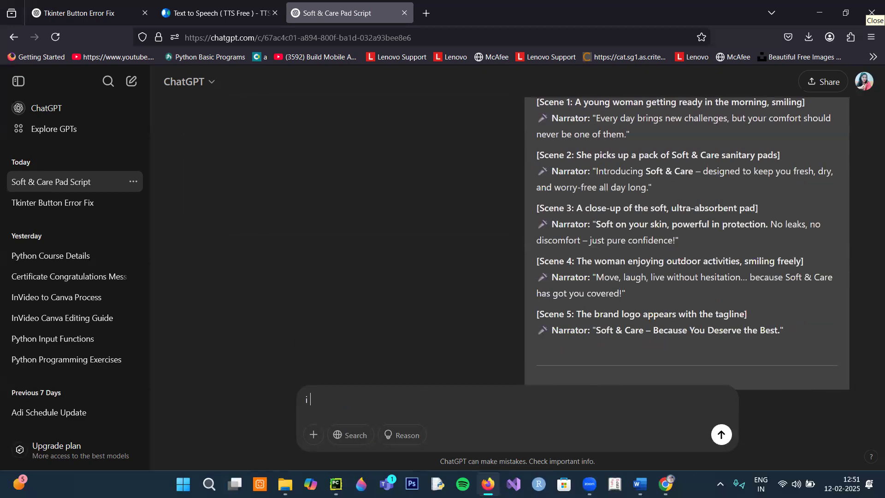
text( want in 1 para)
key(Return)
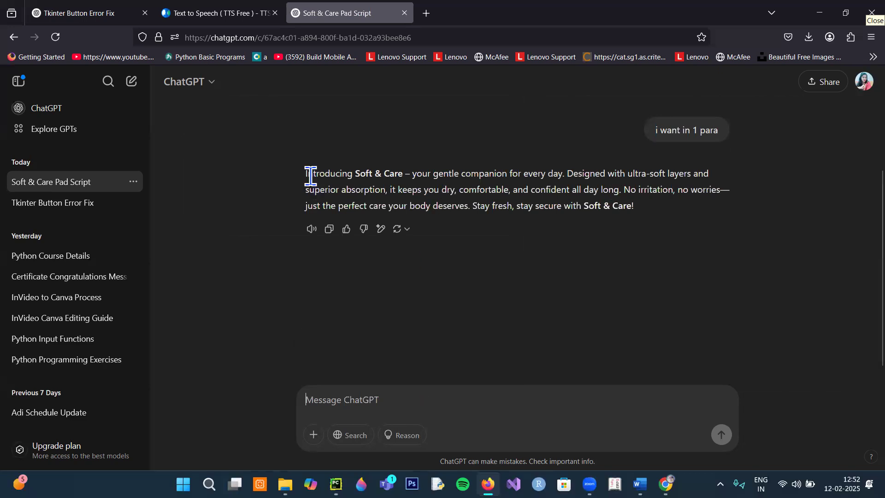
Copy the one-paragraph Soft & Care script into the invideo AI prompt in Chrome and generate a video from it.
drag(310, 175, 639, 217)
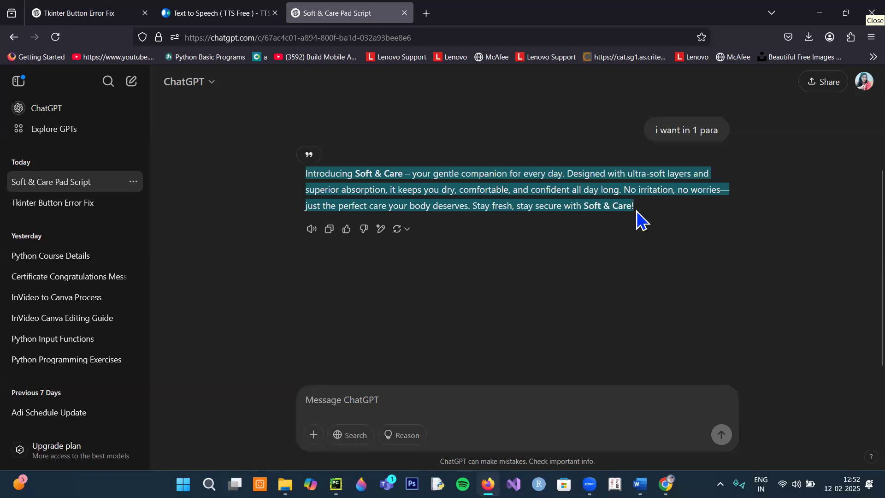
key(ctrl+c)
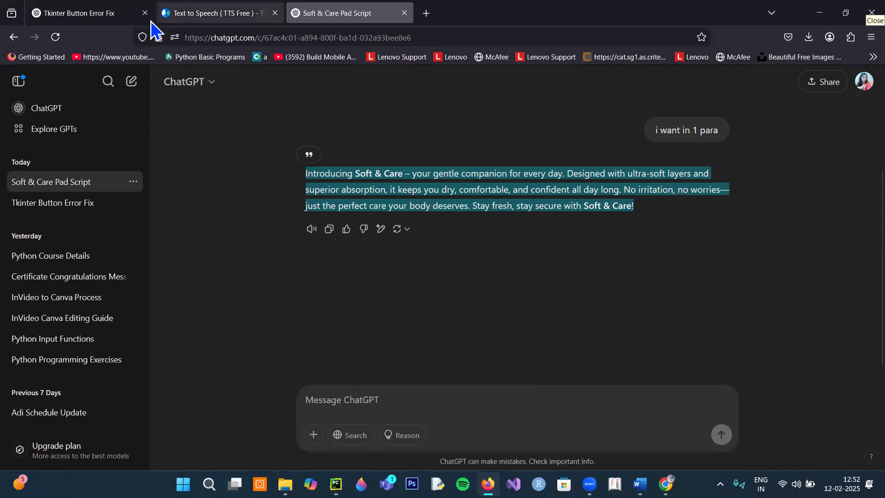
key(alt+Tab)
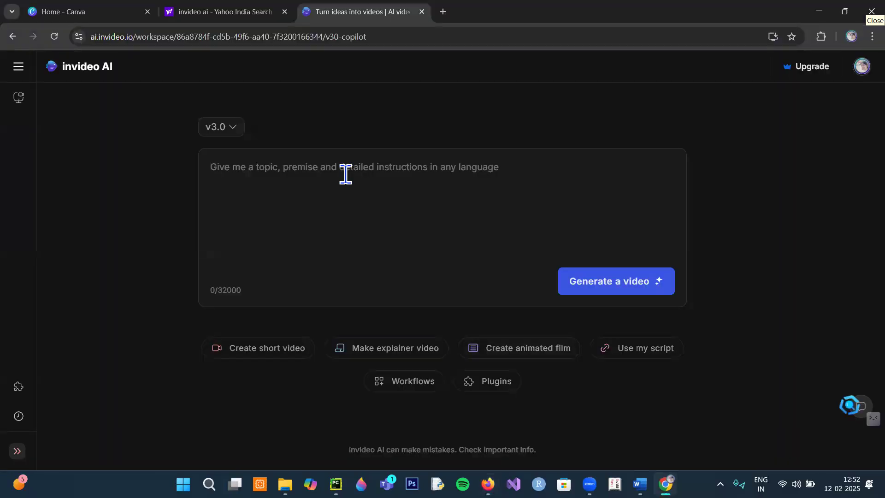
key(ctrl+v)
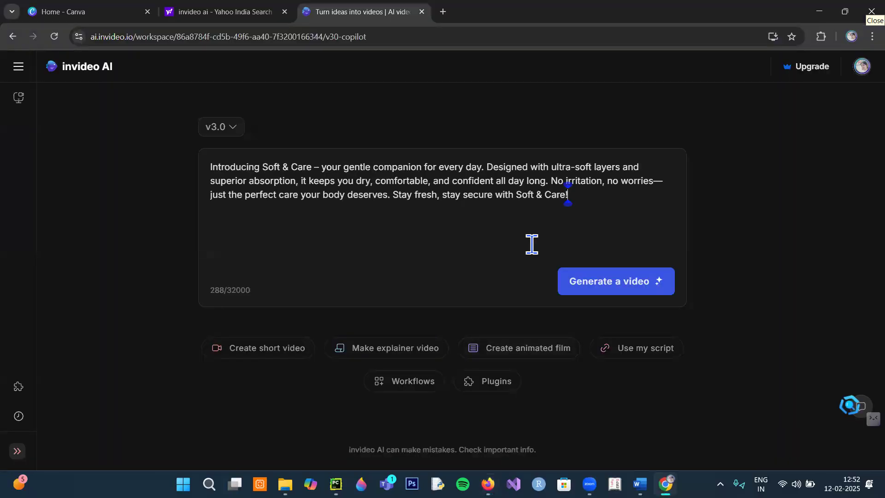
click(619, 281)
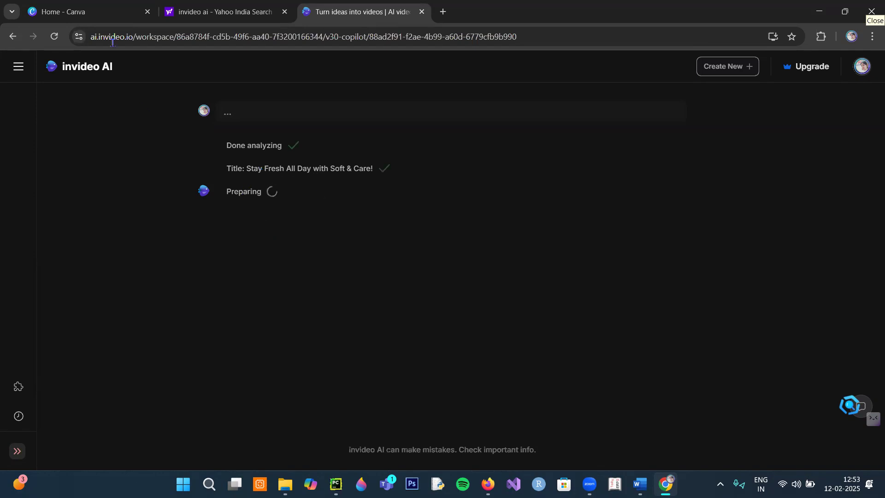
Switch to Canva, create a blank 1080 × 1920 px Instagram Reel, and check the invideo AI generation progress before returning to it.
click(103, 20)
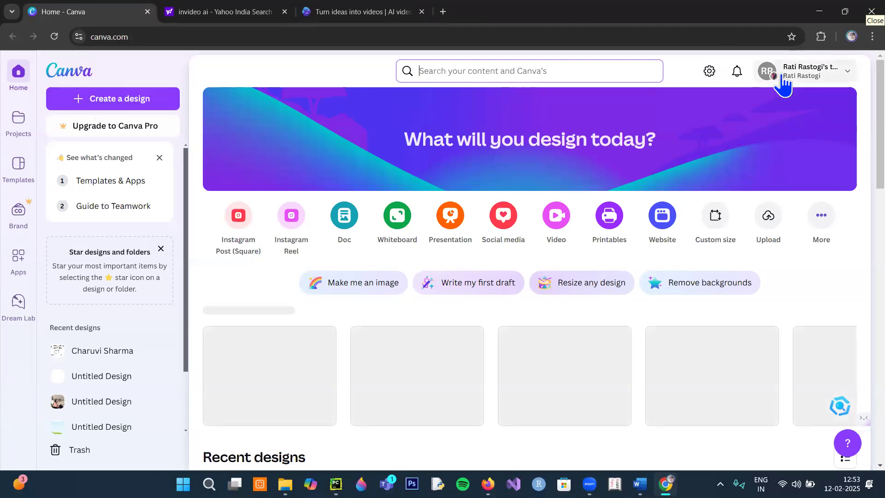
click(107, 98)
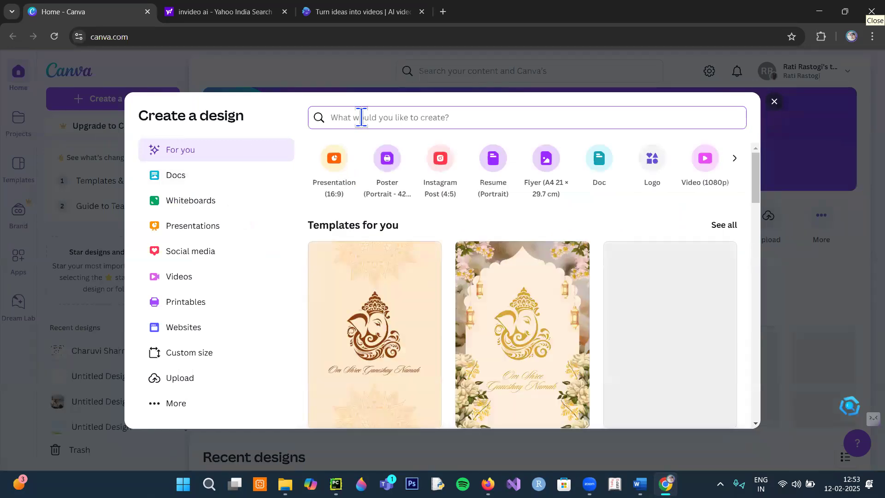
text(reel)
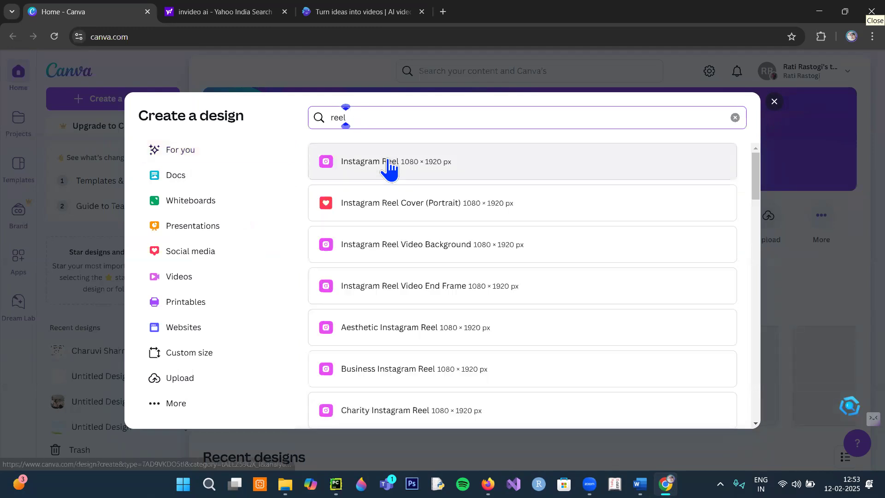
click(387, 161)
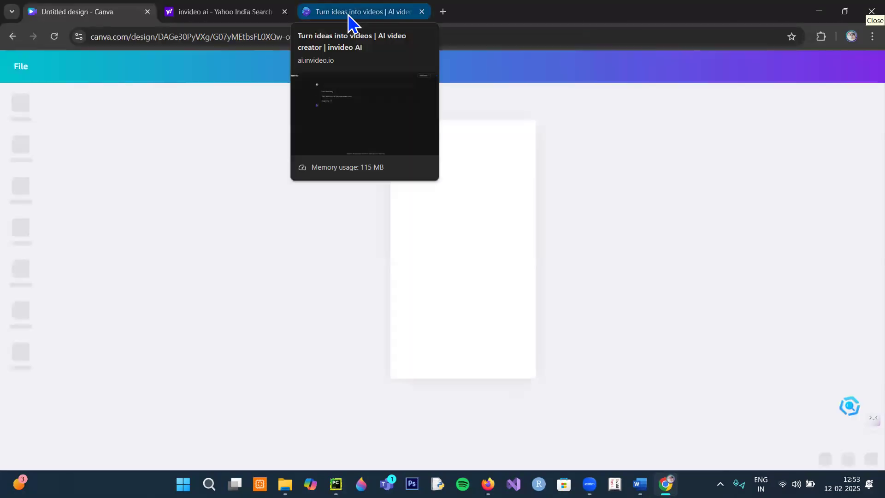
click(349, 16)
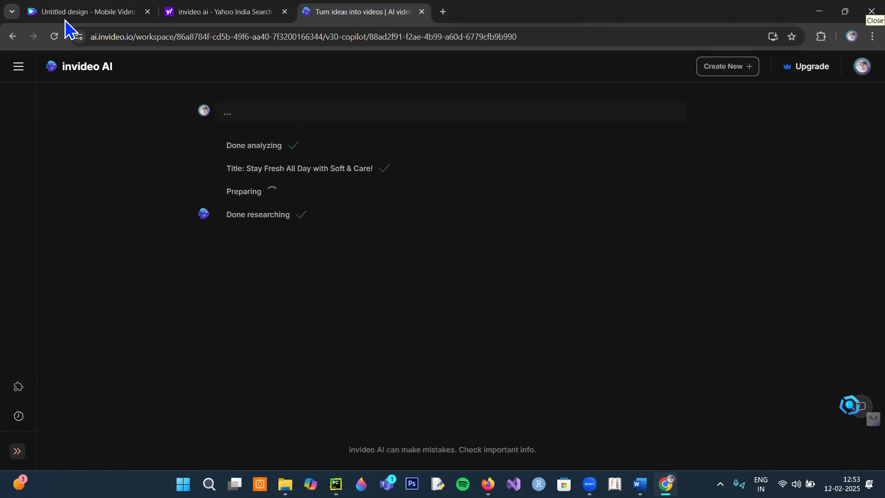
click(80, 13)
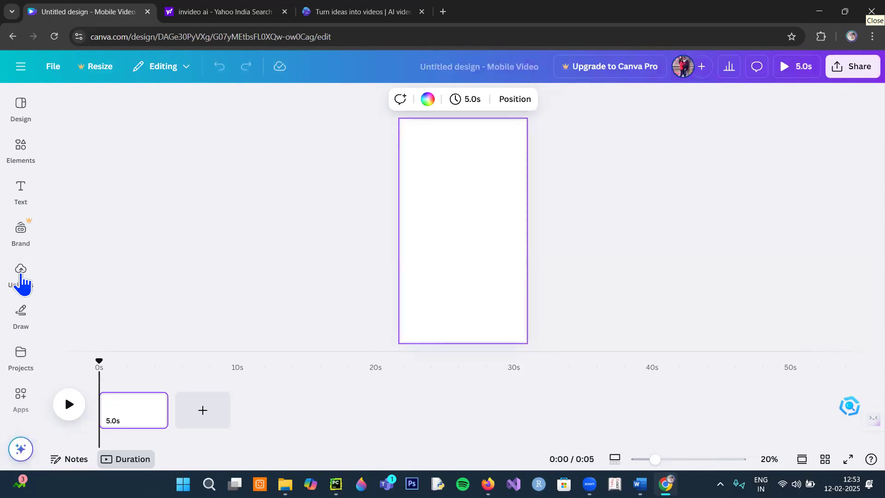
Open the uploads library of the Canva design and start uploading a file from the computer.
click(20, 276)
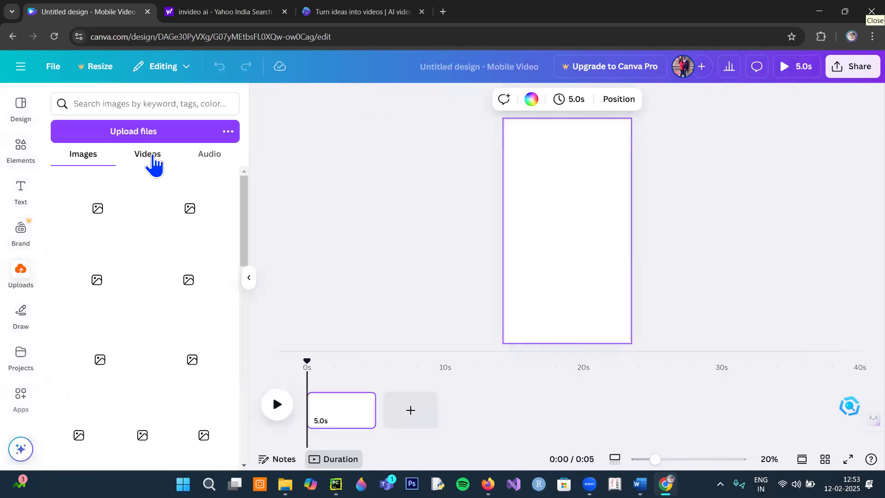
click(94, 159)
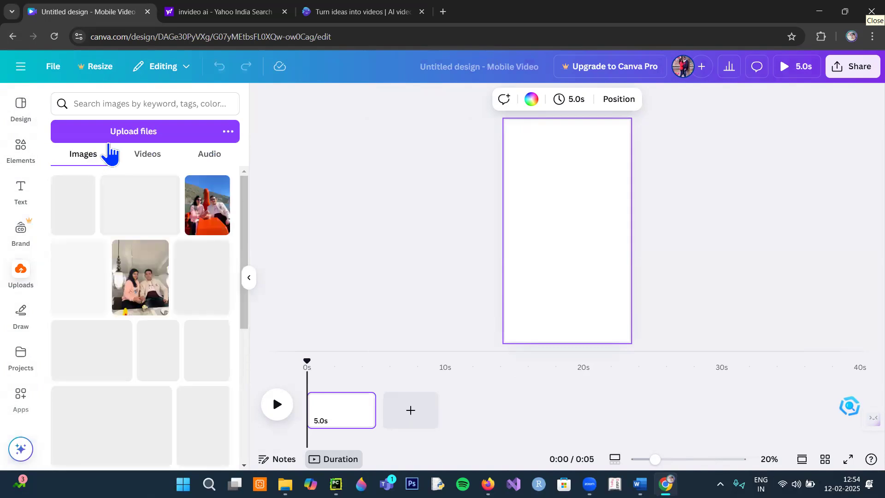
click(125, 133)
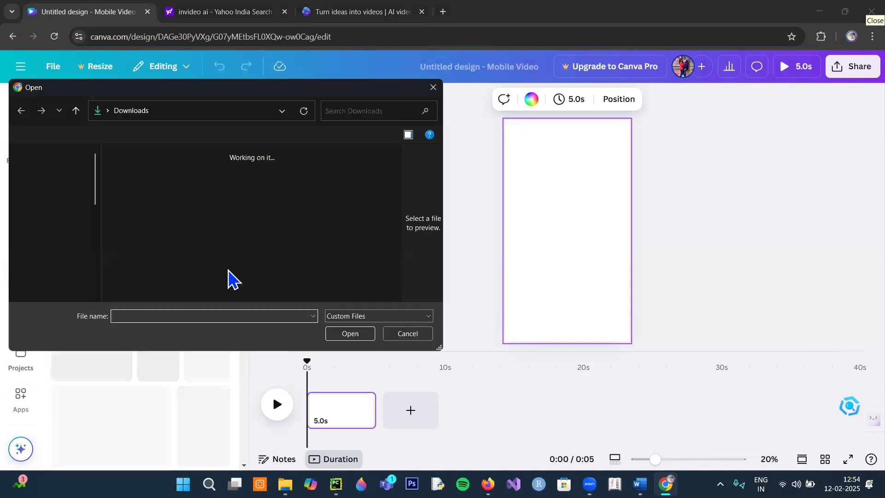
Search the Downloads folder for "code" and clear the search.
click(351, 110)
text(code)
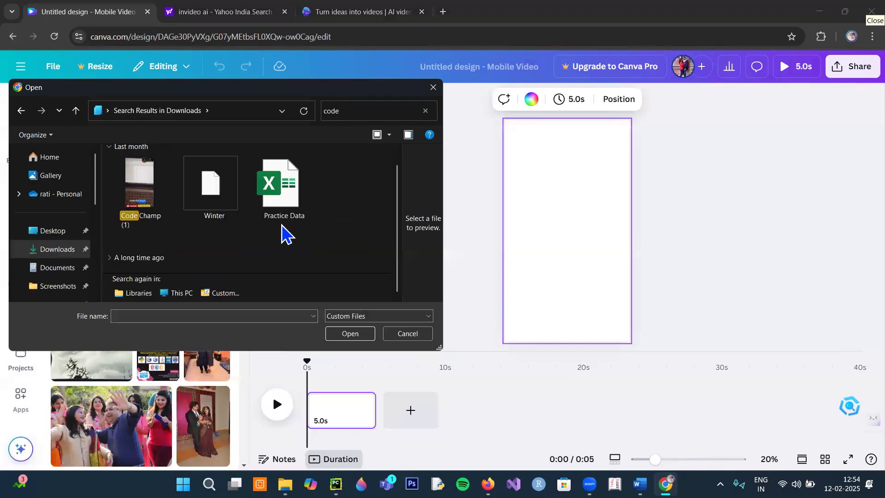
drag(351, 111, 322, 119)
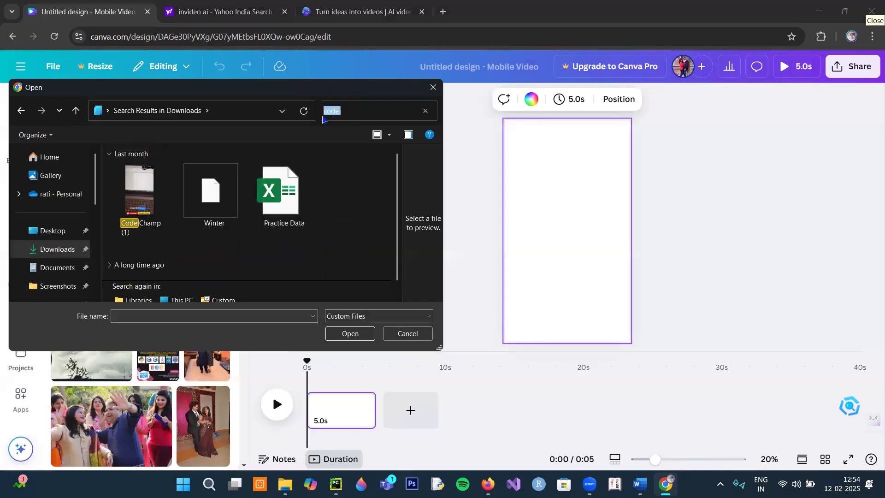
key(BackSpace)
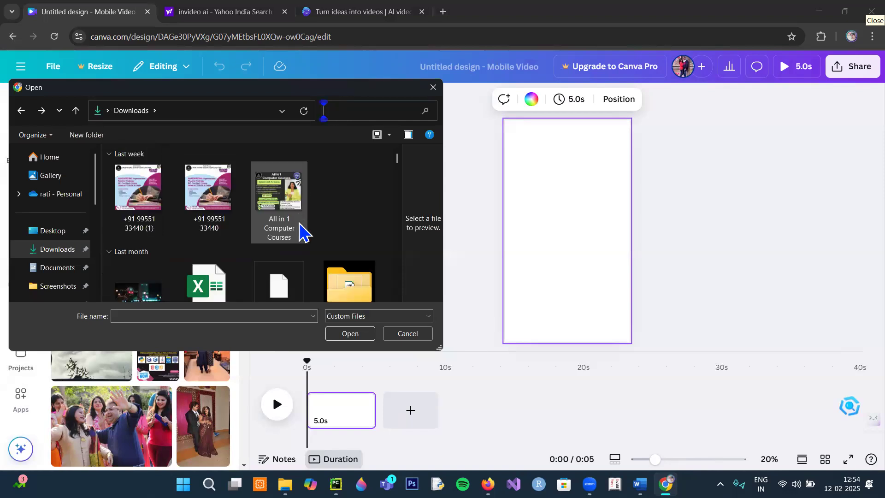
Find the logo-removebg-preview(2) image in the Downloads folder and upload it to Canva.
scroll(302, 231, down, 5)
scroll(302, 230, down, 3)
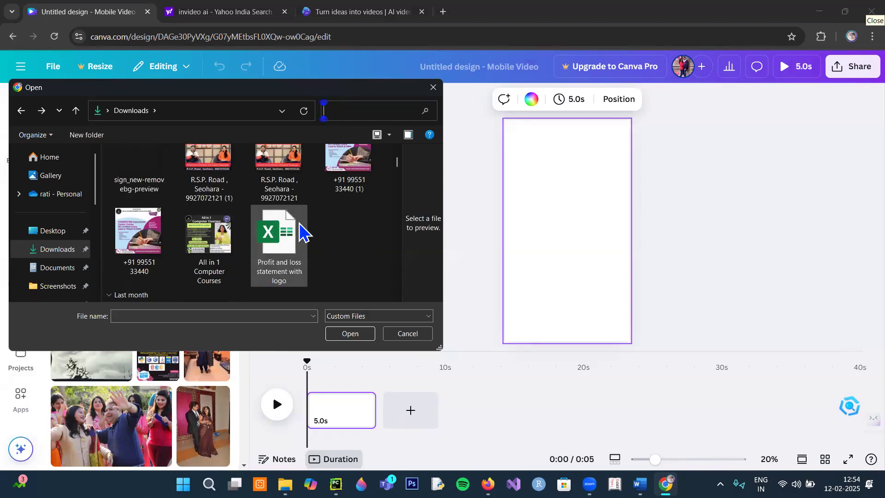
scroll(302, 230, down, 3)
scroll(300, 232, up, 5)
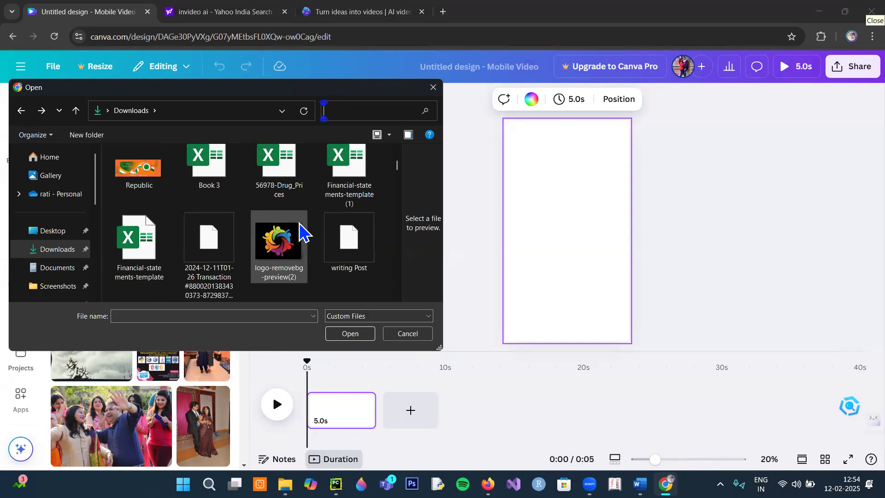
scroll(290, 263, down, 3)
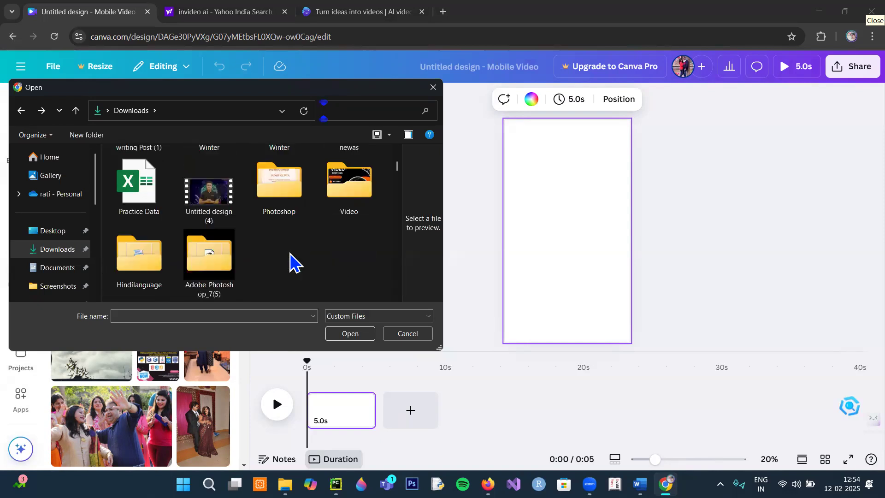
scroll(290, 262, down, 3)
scroll(290, 263, down, 3)
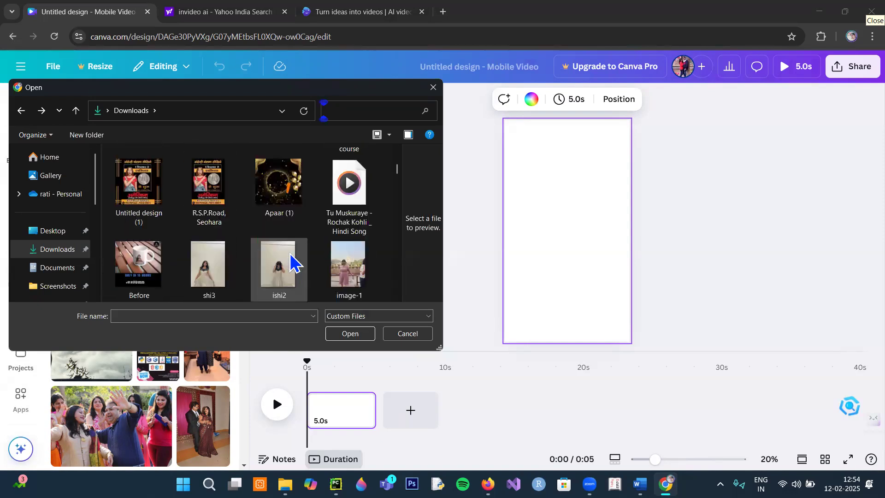
scroll(290, 254, down, 12)
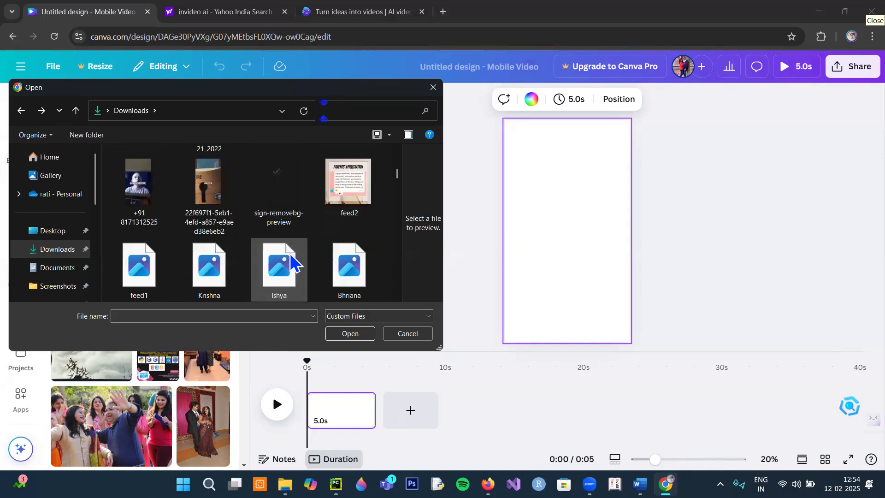
scroll(290, 254, down, 6)
scroll(290, 263, down, 6)
scroll(289, 254, down, 3)
scroll(291, 254, up, 9)
scroll(293, 260, up, 10)
scroll(294, 260, up, 10)
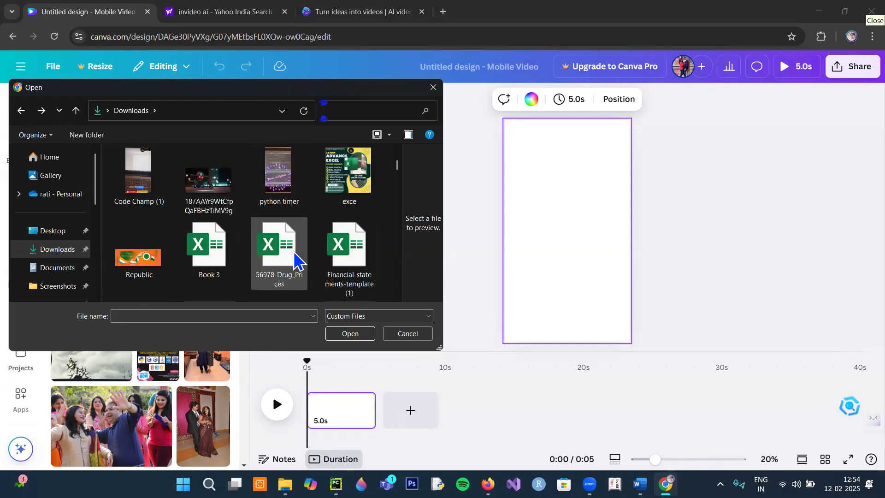
scroll(293, 261, up, 3)
click(305, 193)
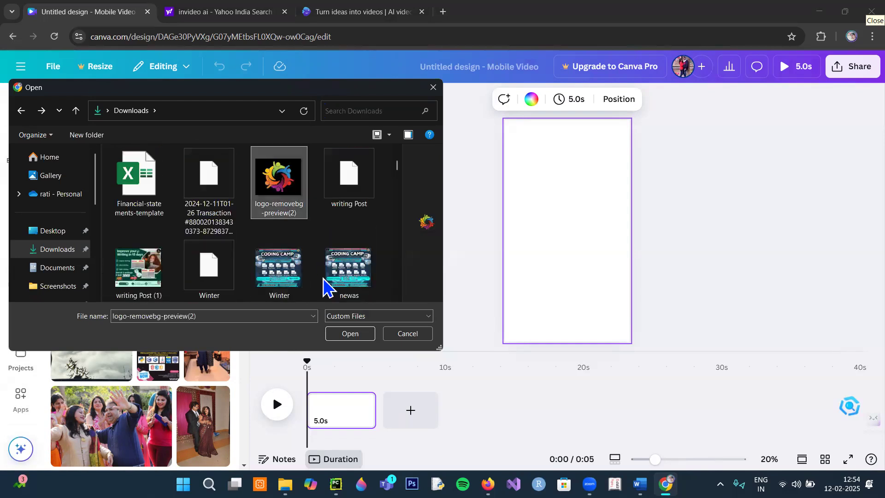
click(349, 334)
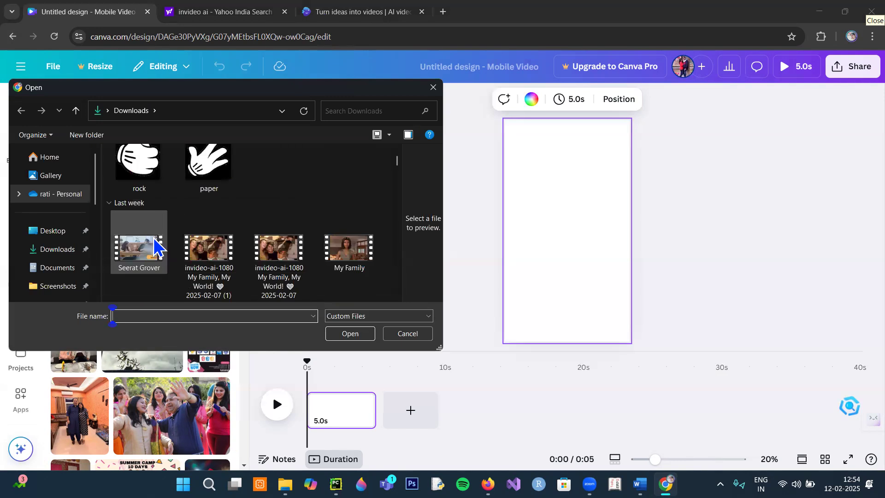
Upload the PixVerse video of the dancing giraffe from the Downloads folder and show the uploaded videos.
click(71, 252)
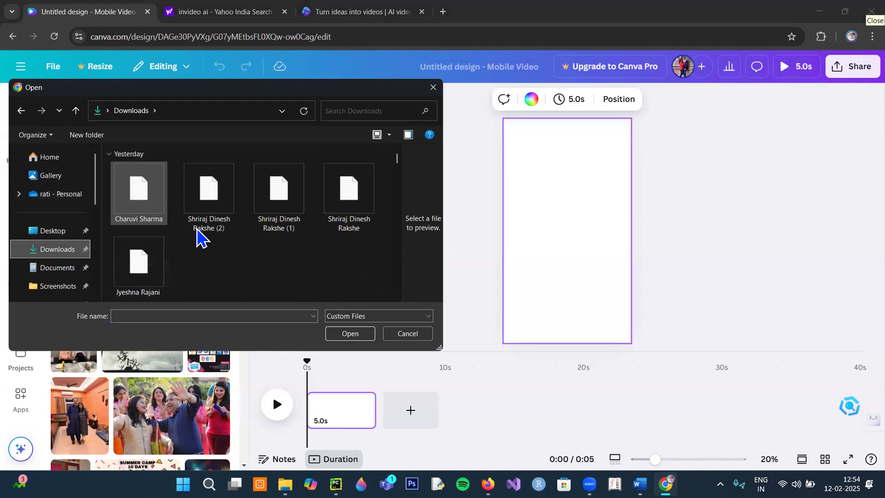
scroll(198, 235, down, 4)
scroll(199, 230, down, 3)
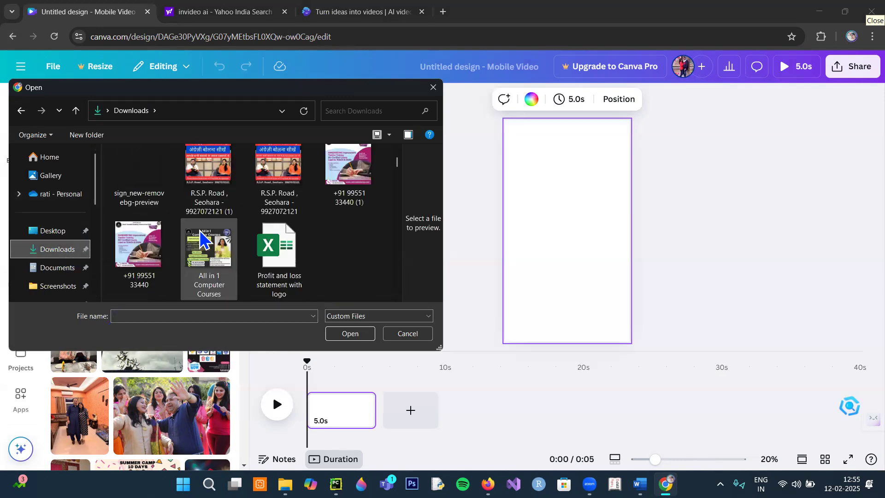
scroll(200, 230, down, 2)
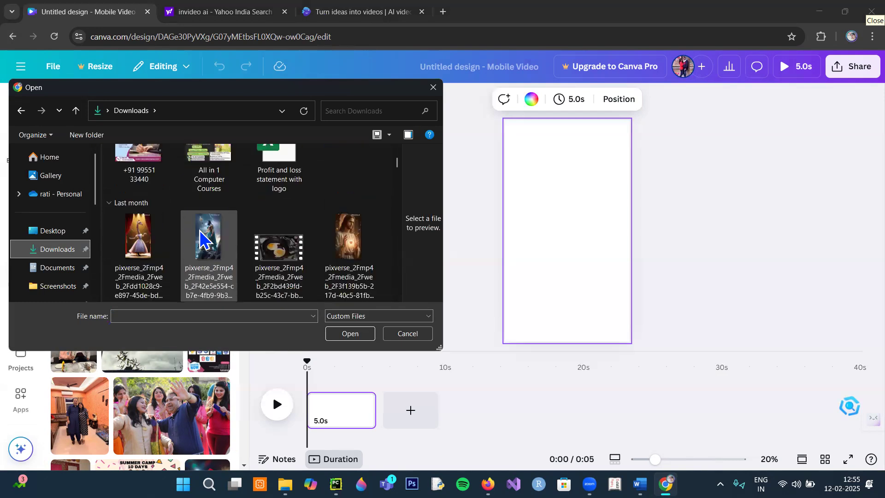
click(147, 248)
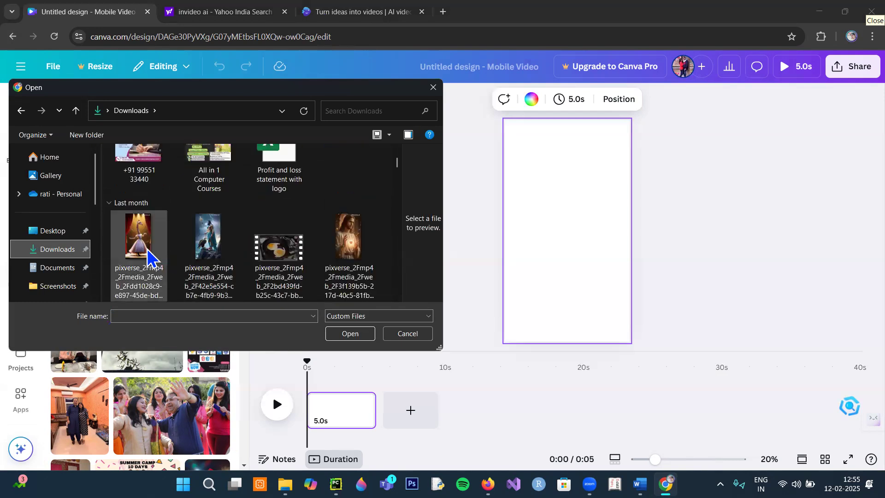
click(338, 333)
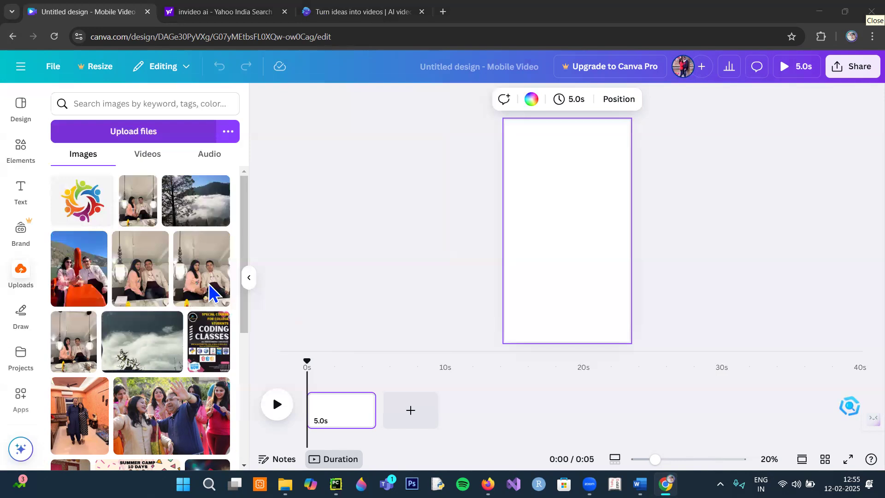
click(151, 156)
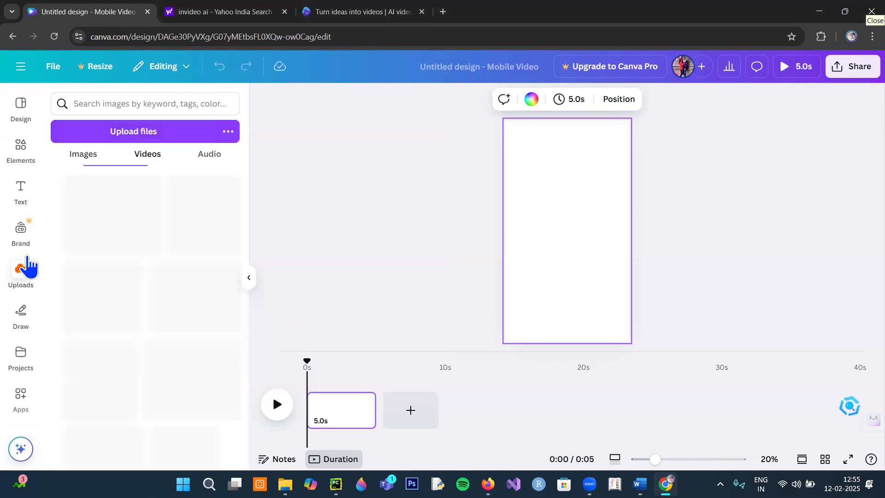
Switch to invideo AI and continue generating the Soft & Care video with Stock Media, a 30-second duration and Instagram Reels as platform.
click(329, 18)
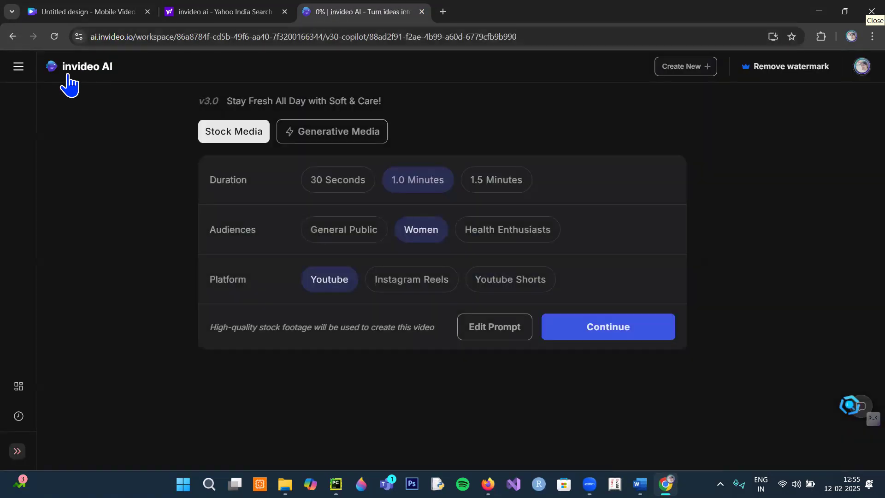
click(347, 184)
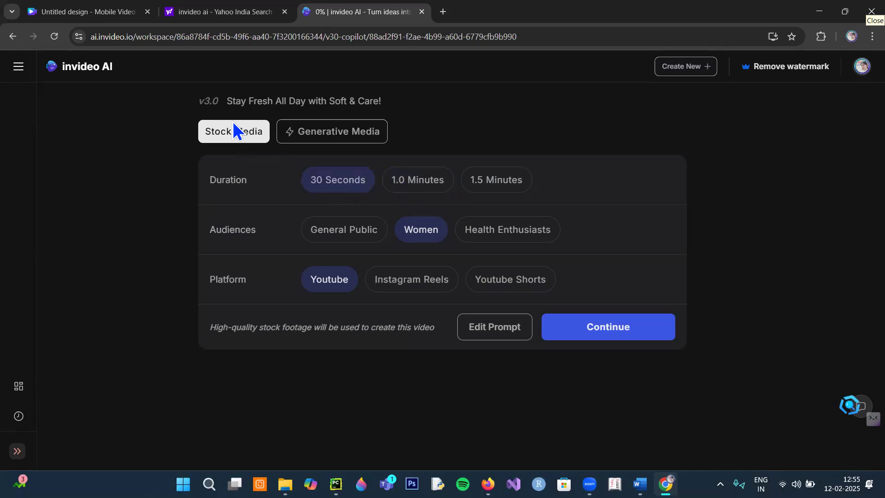
click(331, 134)
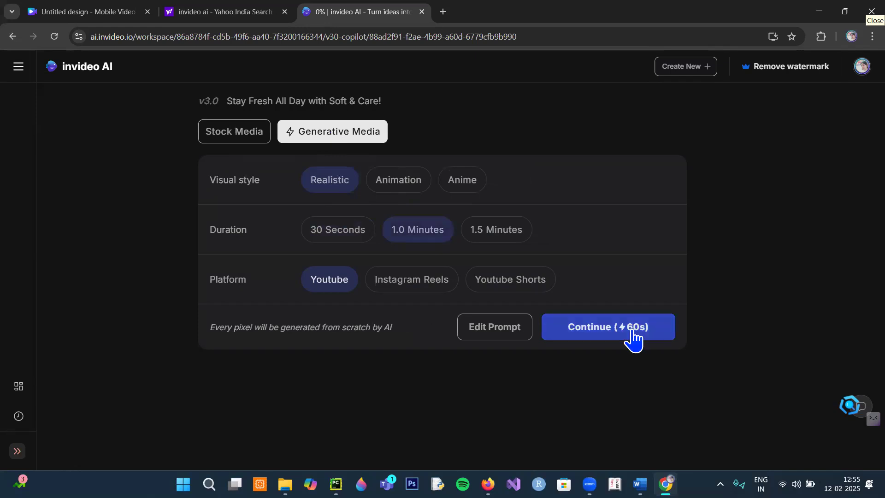
click(231, 137)
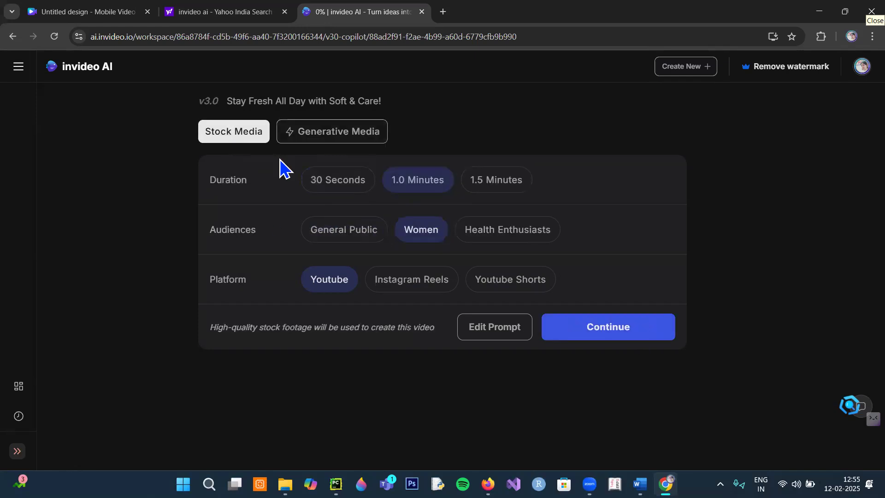
click(337, 187)
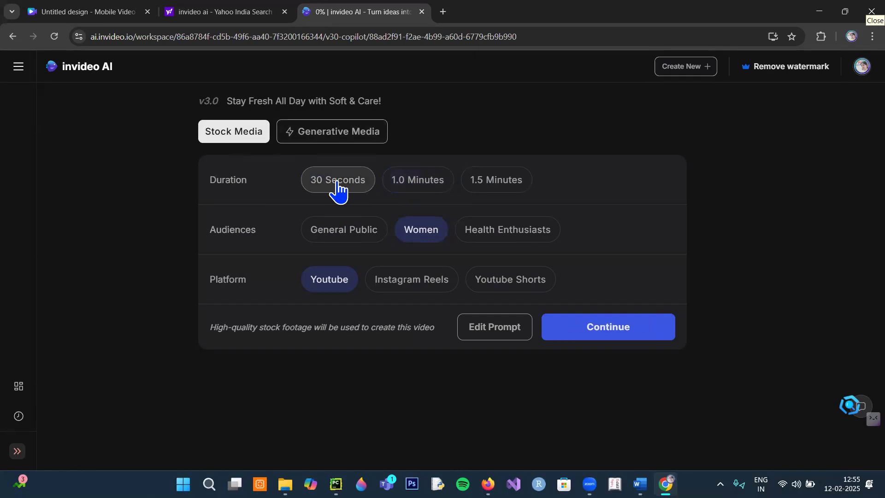
click(426, 279)
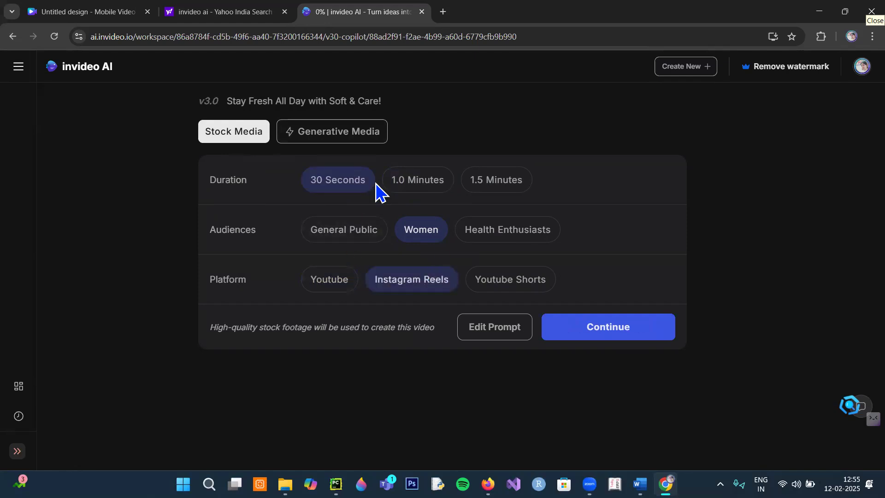
click(590, 343)
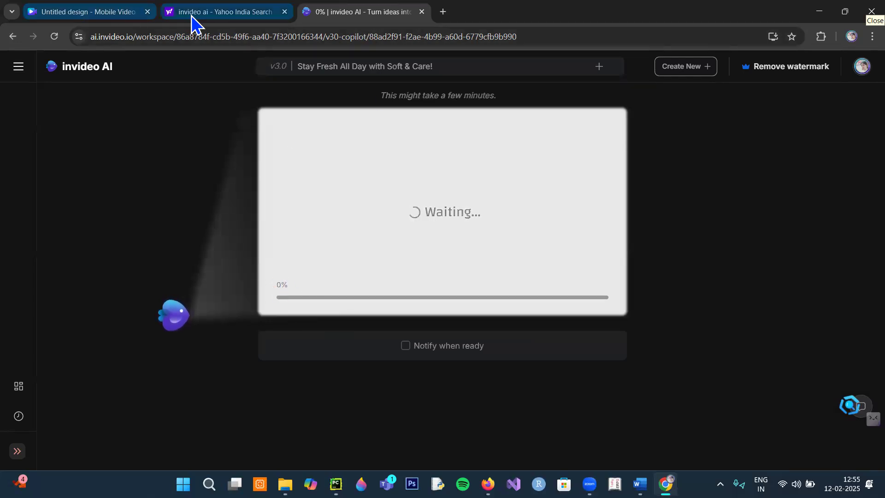
Return to Canva, check the invideo AI generation progress, and come back to the Canva design.
click(105, 20)
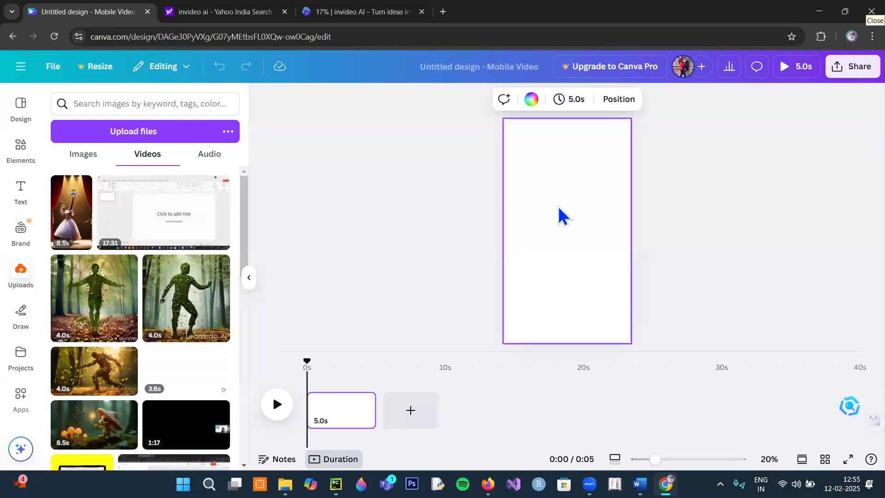
mouse_move(72, 229)
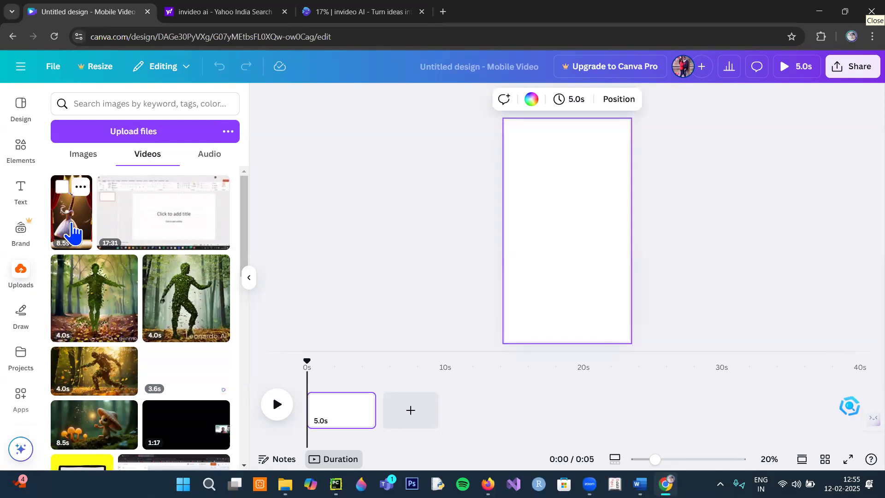
click(352, 13)
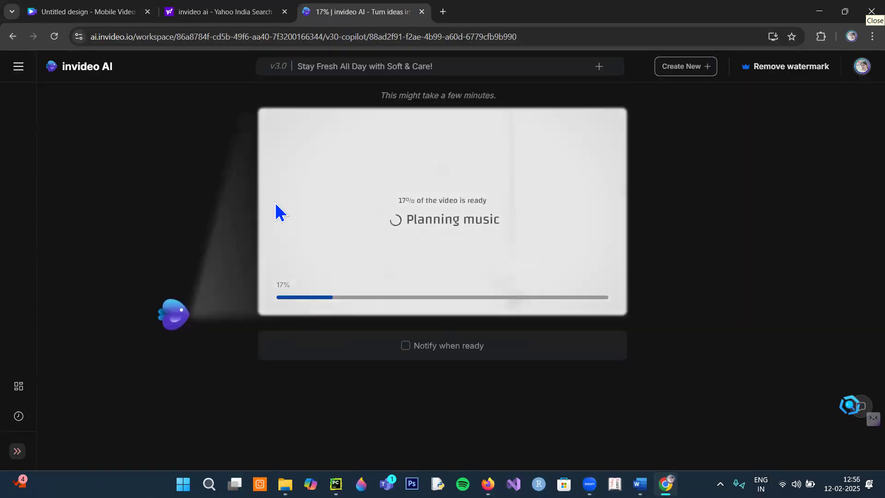
click(81, 16)
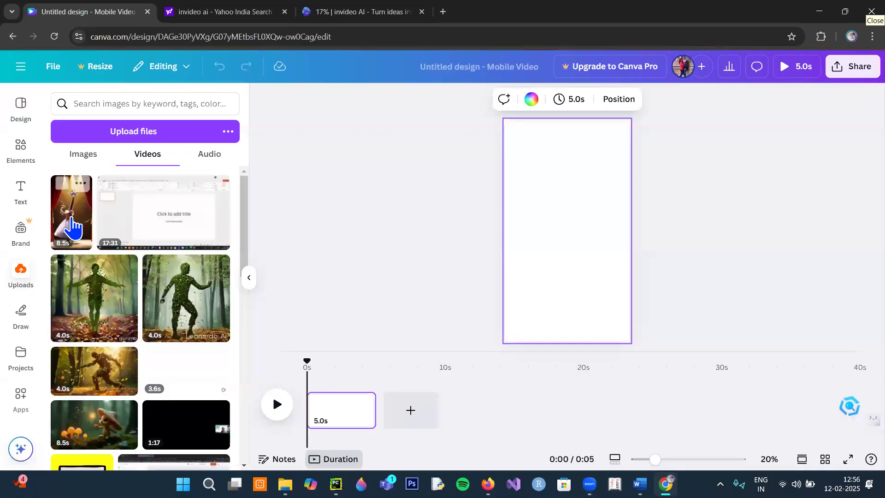
Add the uploaded 8.5-second giraffe video to the page and enlarge it to fill the whole canvas.
click(72, 224)
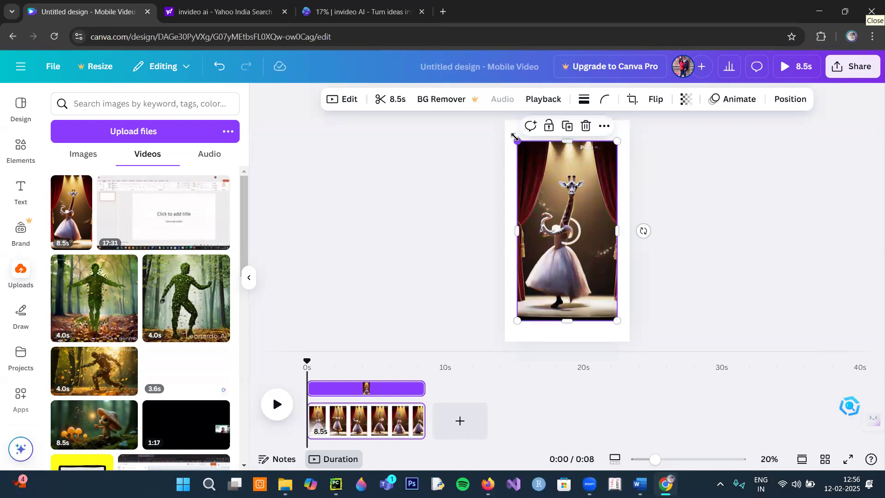
drag(505, 123, 506, 121)
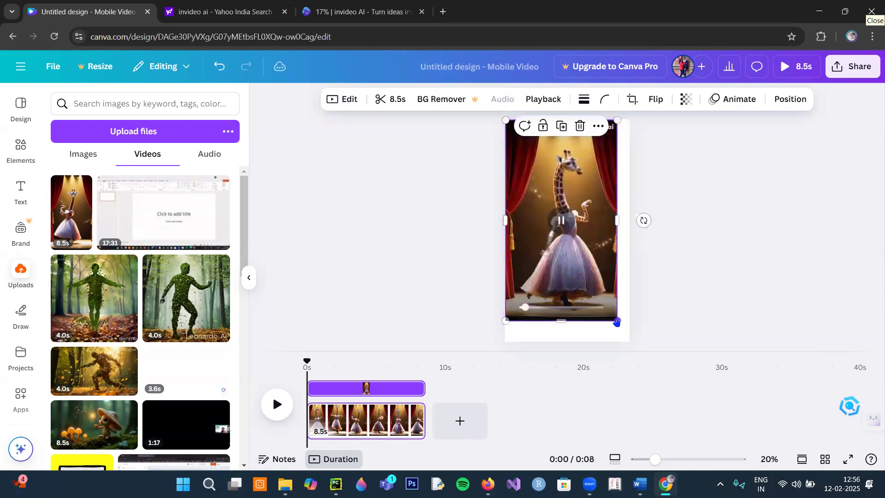
drag(617, 320, 629, 343)
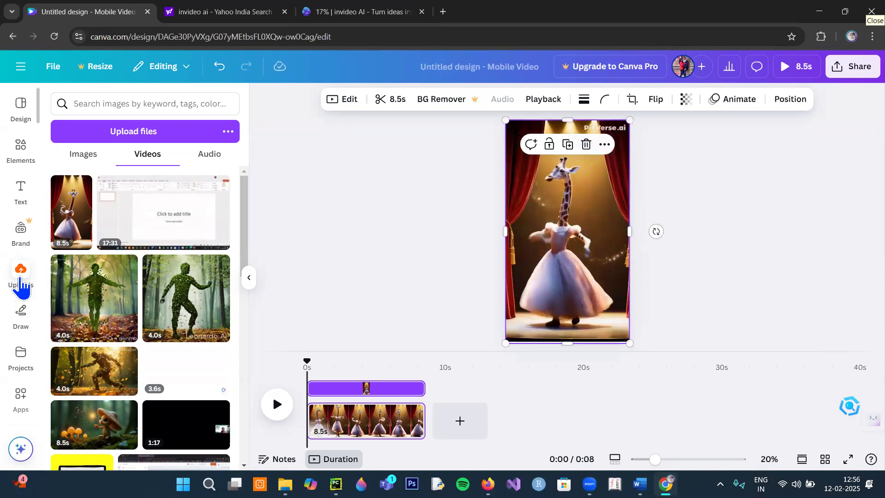
Search the elements for "frame" and add the circular frame to the giraffe video page.
click(22, 152)
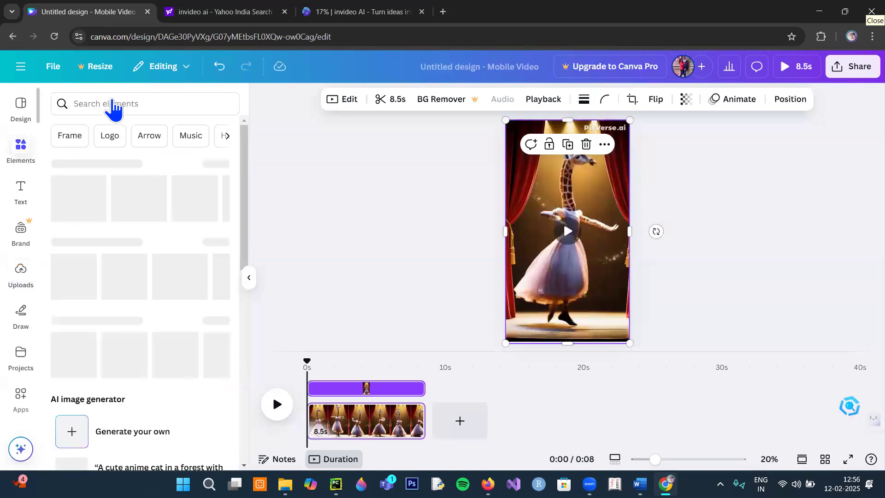
click(89, 124)
text(frame)
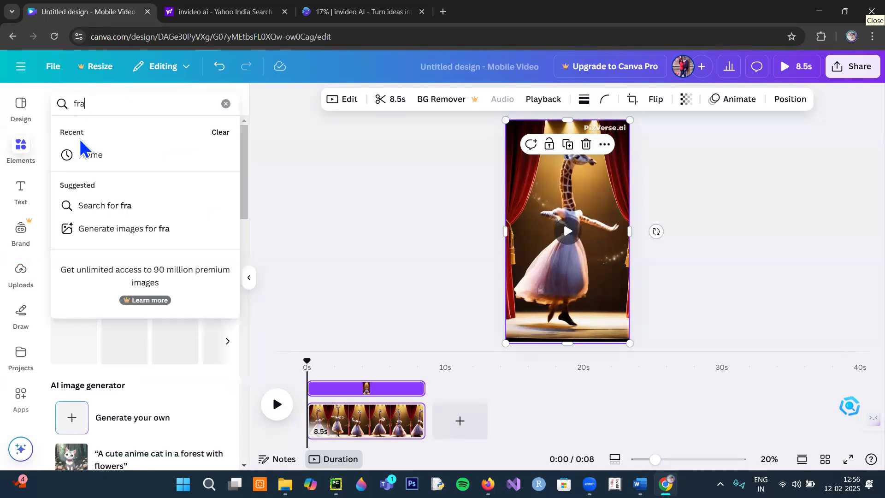
key(Return)
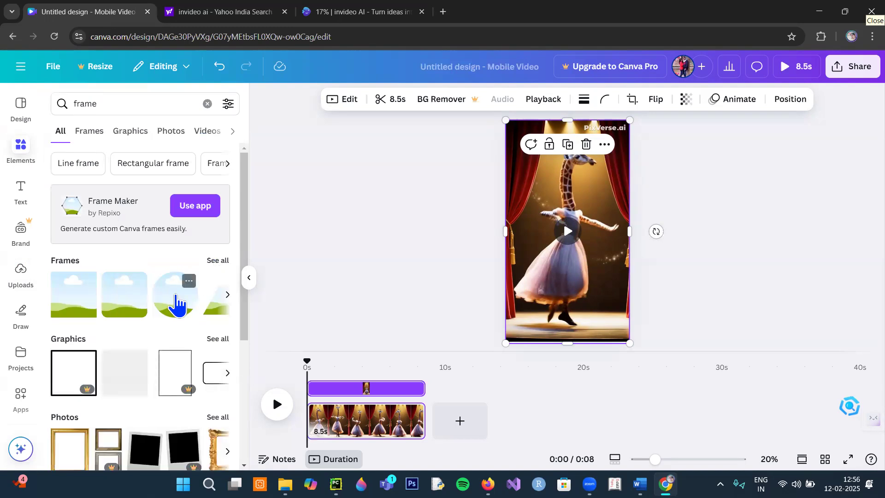
click(177, 305)
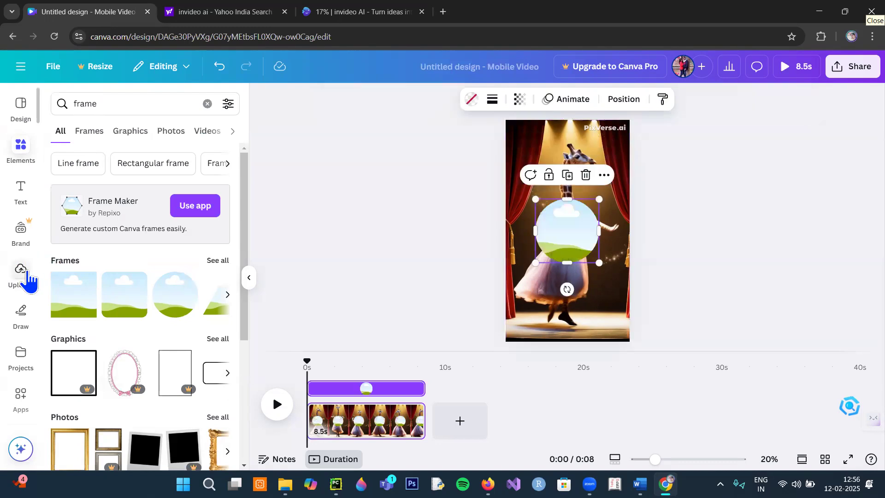
Browse the uploaded images for a logo to fill the circular frame.
click(27, 273)
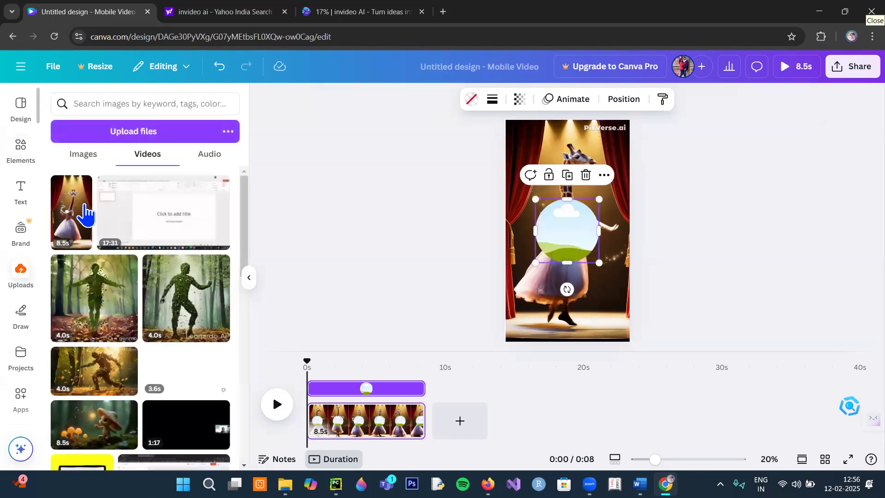
click(83, 156)
scroll(124, 311, down, 10)
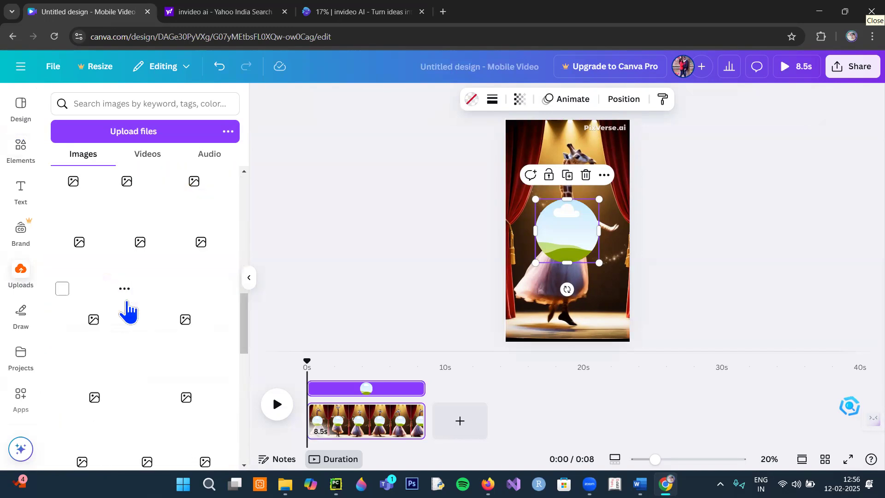
scroll(128, 311, down, 3)
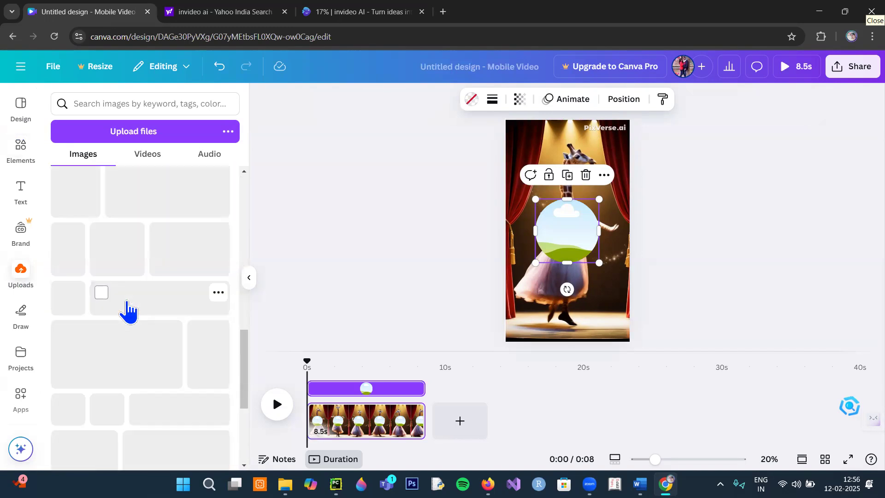
scroll(127, 302, down, 4)
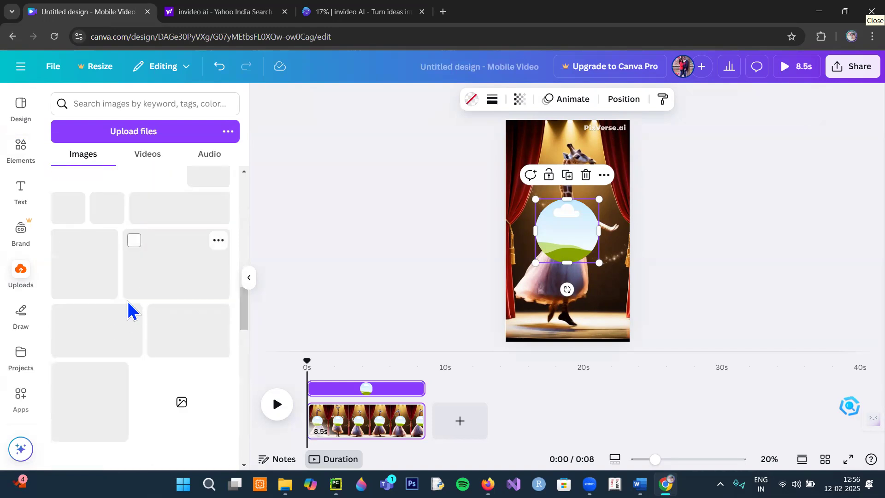
scroll(129, 306, down, 4)
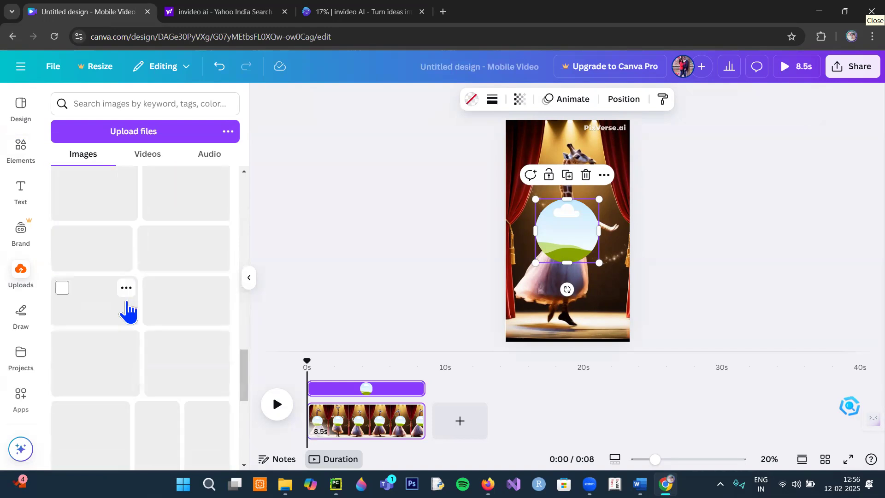
scroll(128, 311, down, 3)
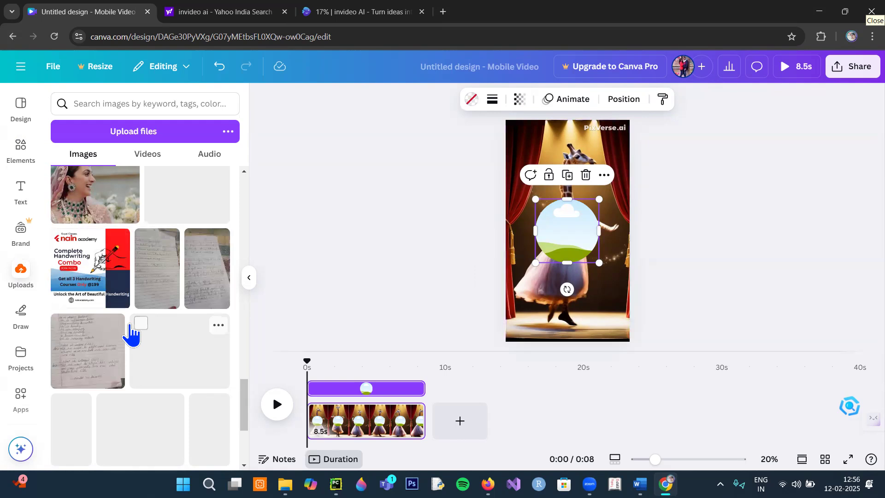
scroll(131, 331, down, 5)
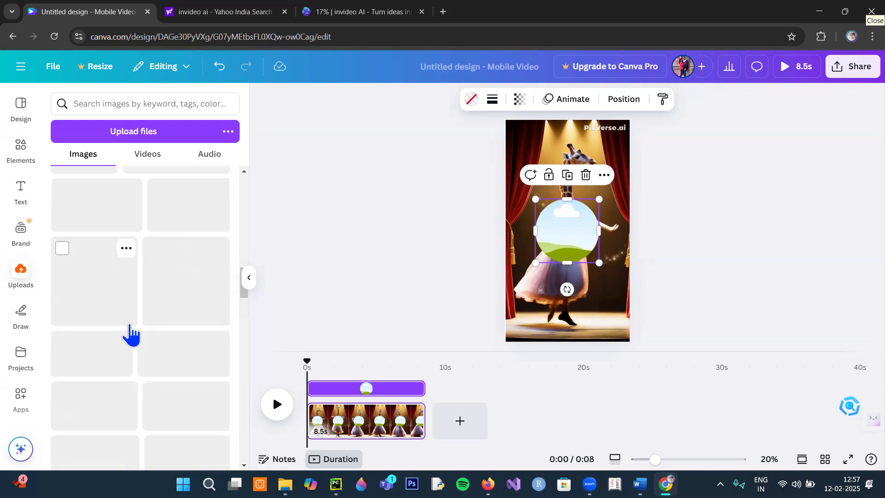
scroll(131, 332, up, 6)
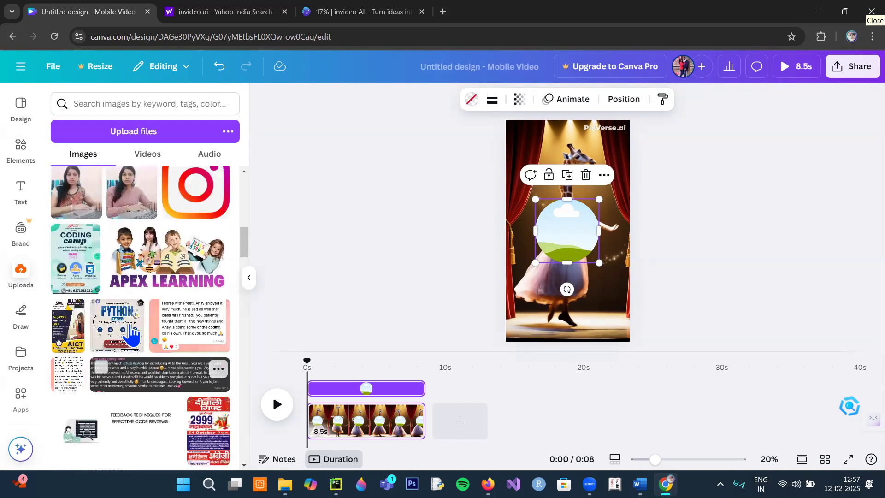
scroll(131, 332, up, 5)
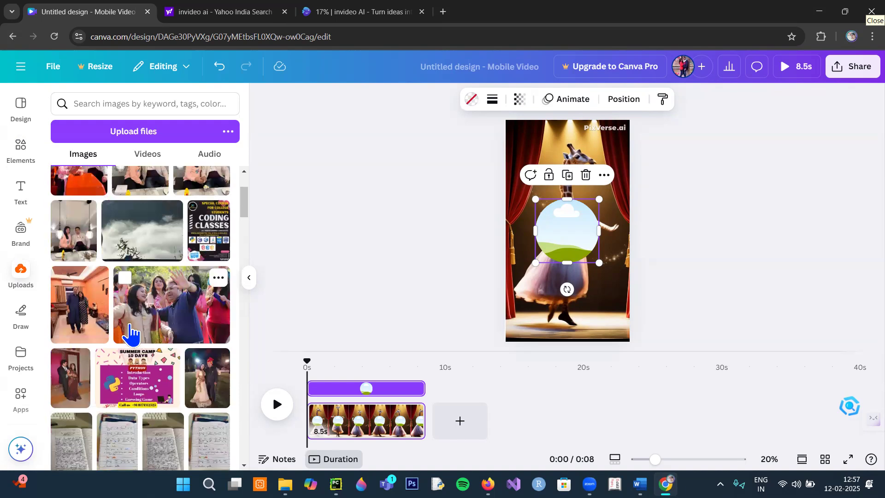
scroll(130, 332, down, 4)
scroll(131, 331, down, 15)
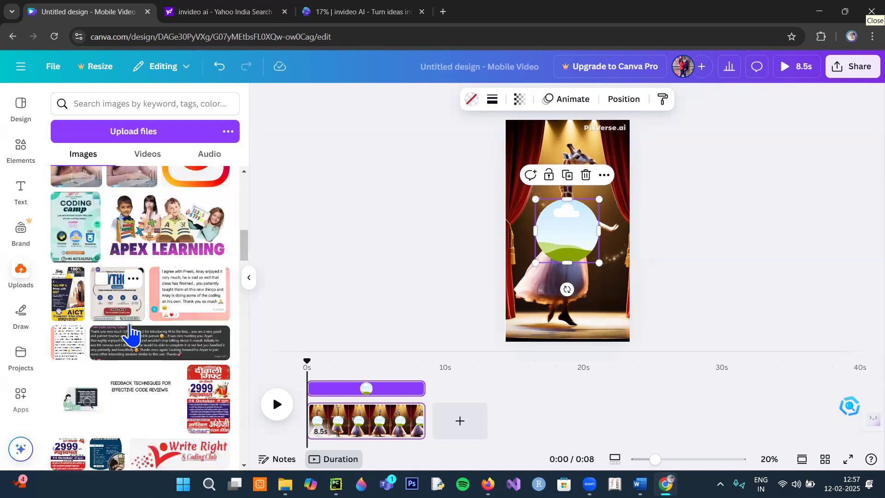
scroll(130, 332, down, 15)
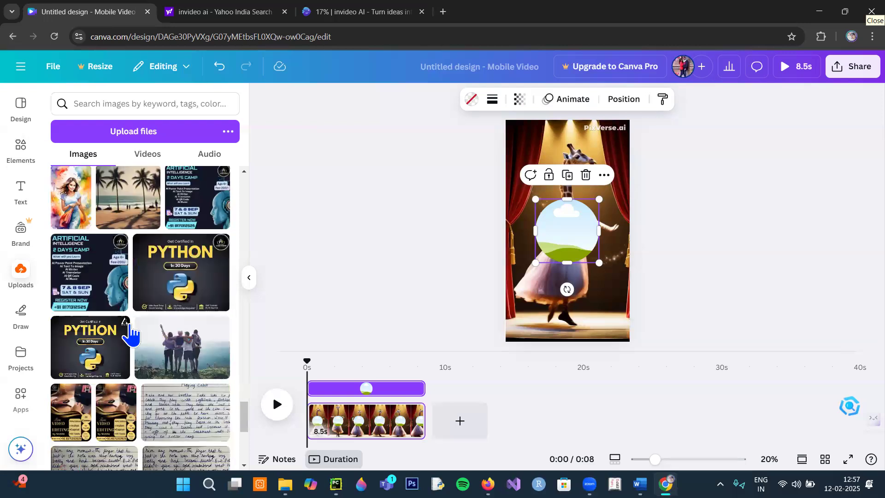
scroll(130, 332, down, 10)
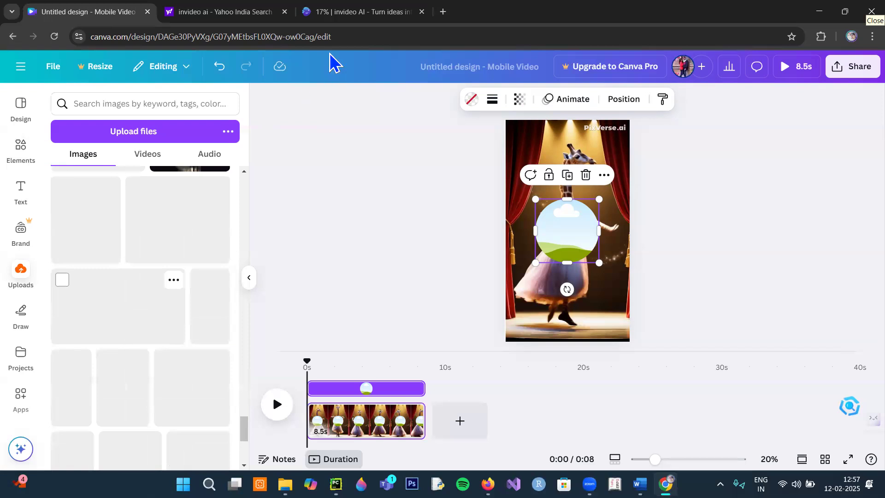
Check the Soft & Care video's generation in invideo AI and play a few seconds of the result.
click(346, 14)
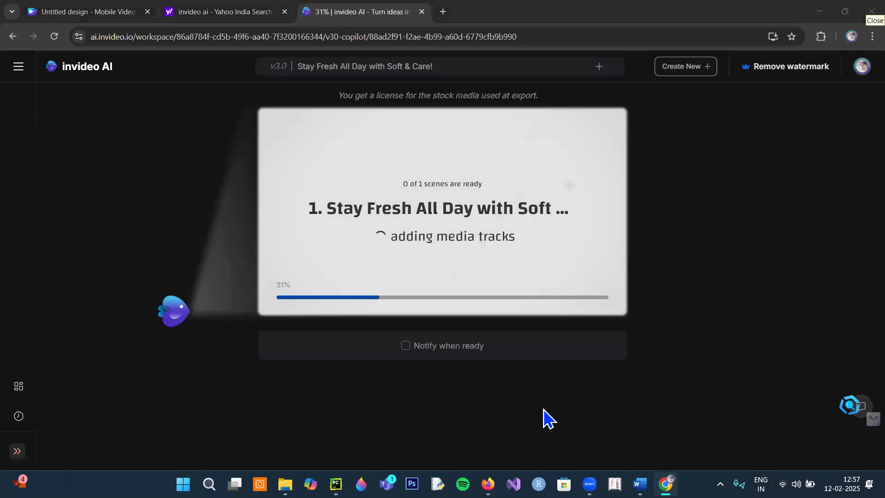
click(73, 19)
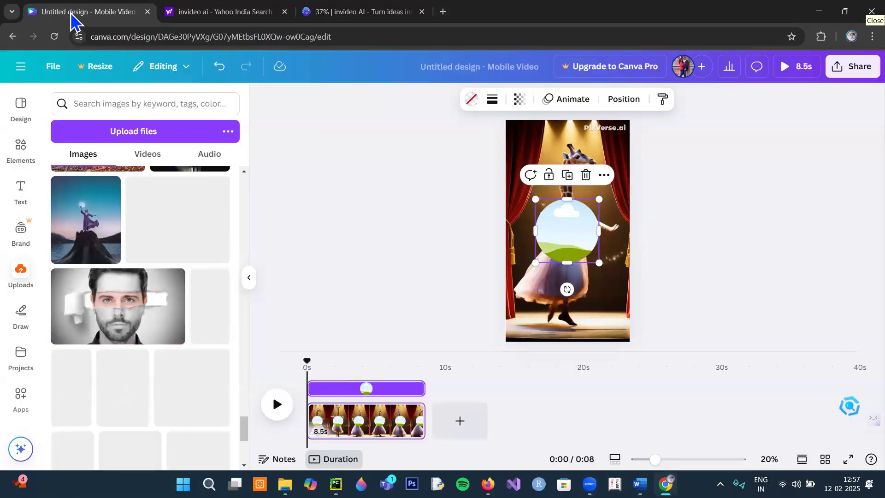
click(376, 18)
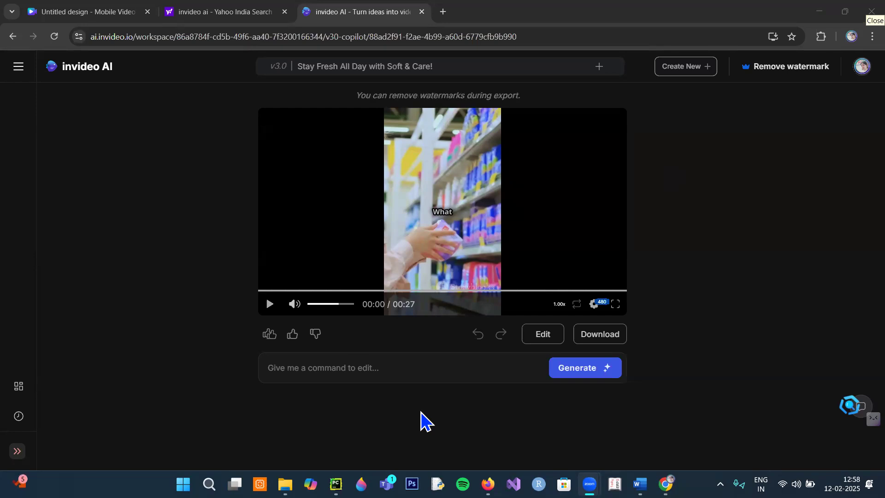
click(270, 307)
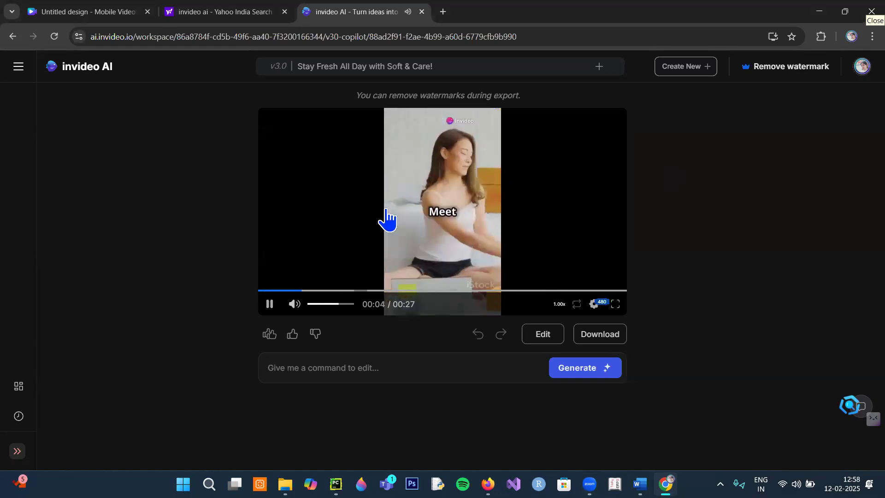
click(270, 305)
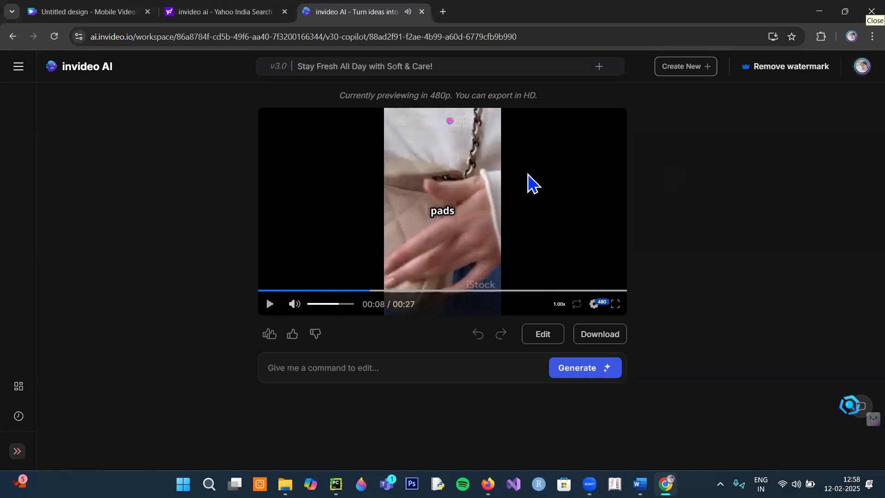
Download the Soft & Care video with Stock Watermarks and Normal invideo AI branding.
click(590, 338)
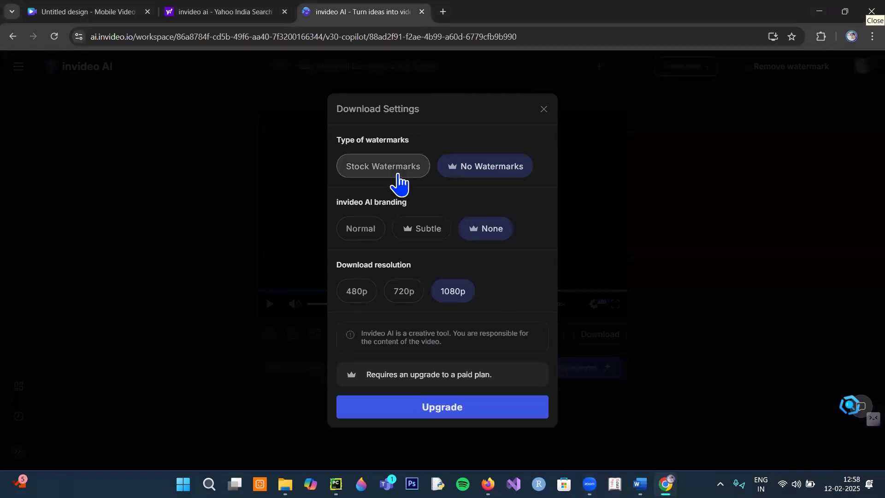
click(396, 173)
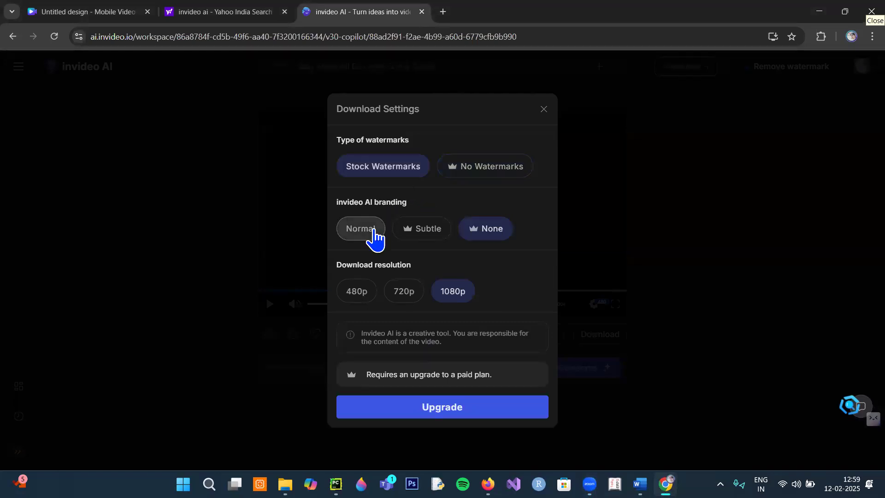
click(438, 410)
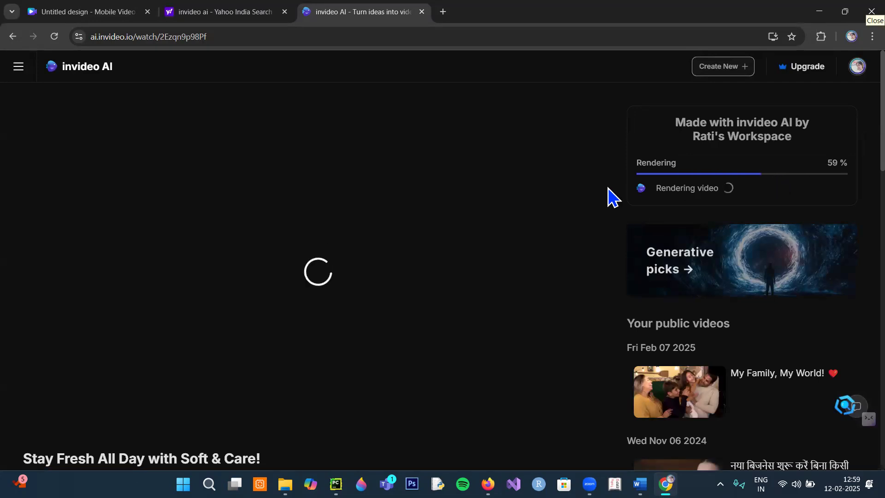
Return to Canva, add the DRISHTICLUB logo over the circular frame, and undo the last placement changes.
click(110, 14)
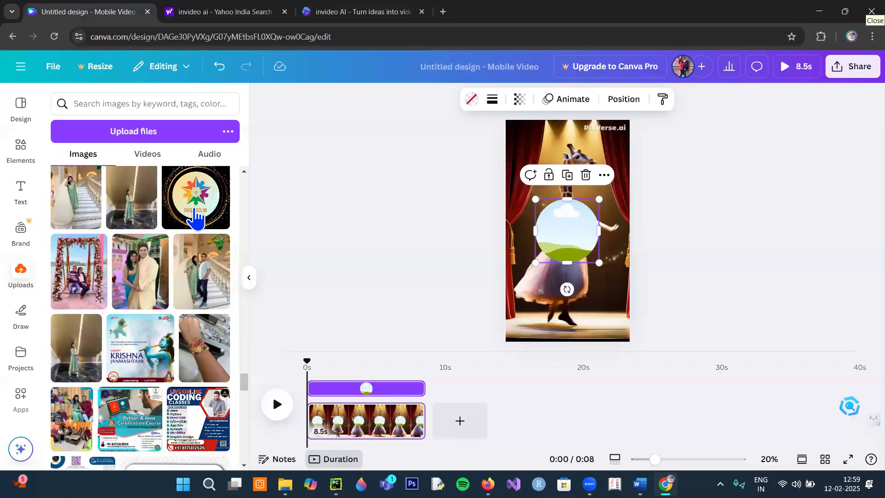
drag(198, 211, 584, 244)
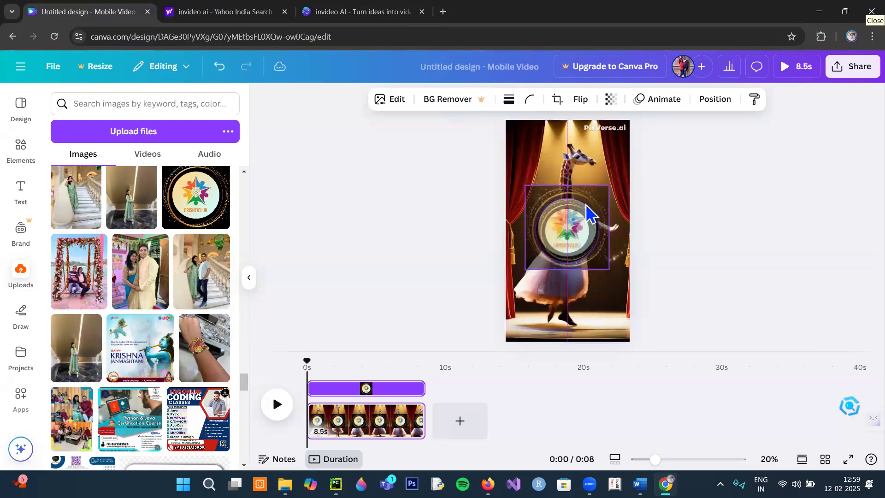
drag(585, 190, 584, 150)
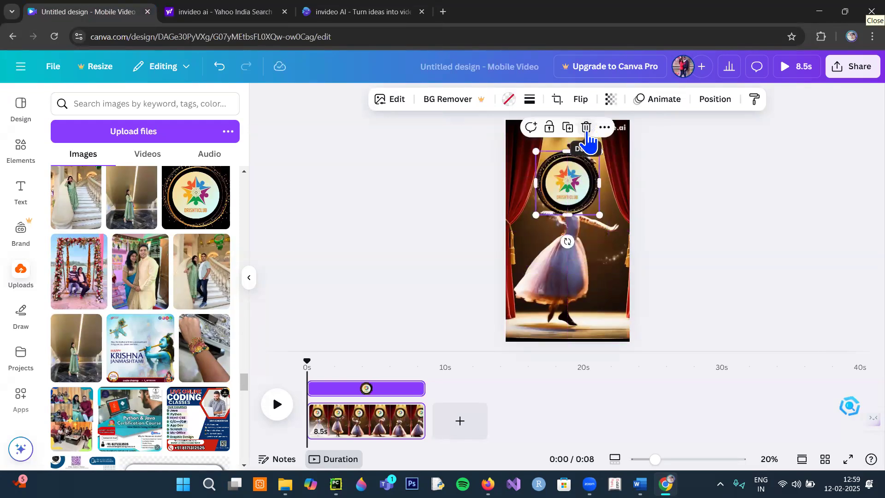
click(229, 69)
click(229, 69)
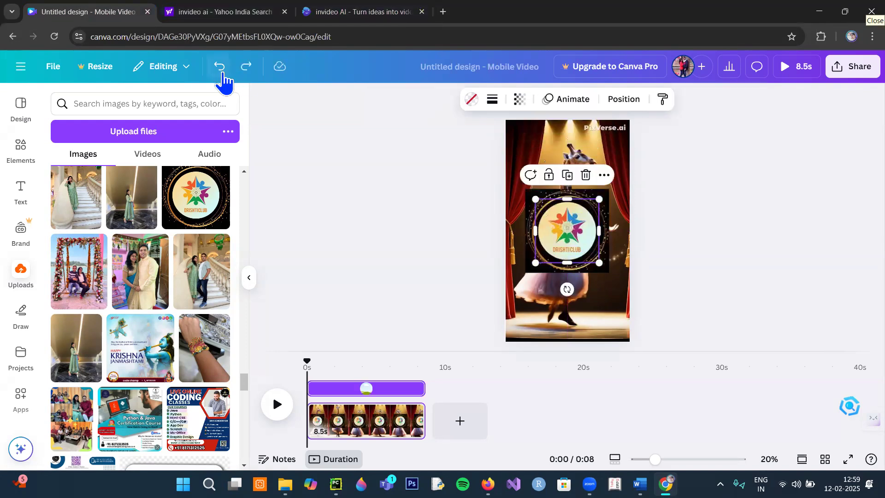
Fill the circular frame with the DRISHTICLUB logo and place it at about 269 × 269 in the page's lower right corner.
drag(562, 232, 554, 193)
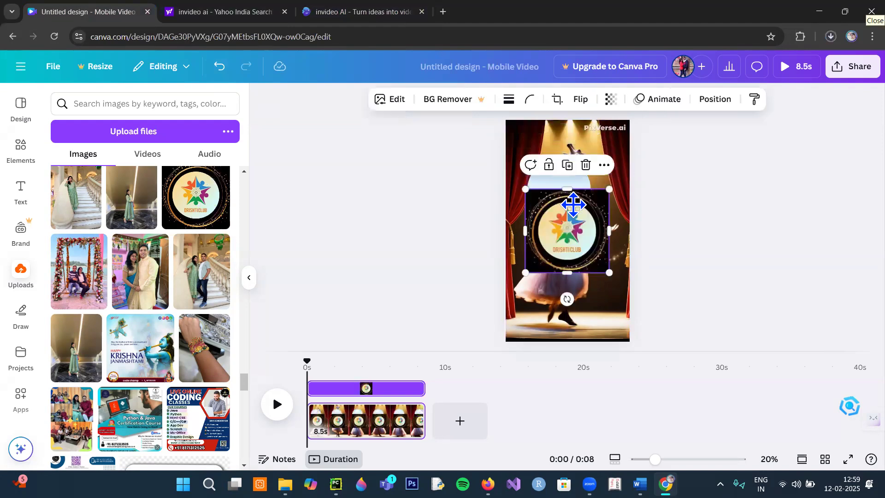
key(Escape)
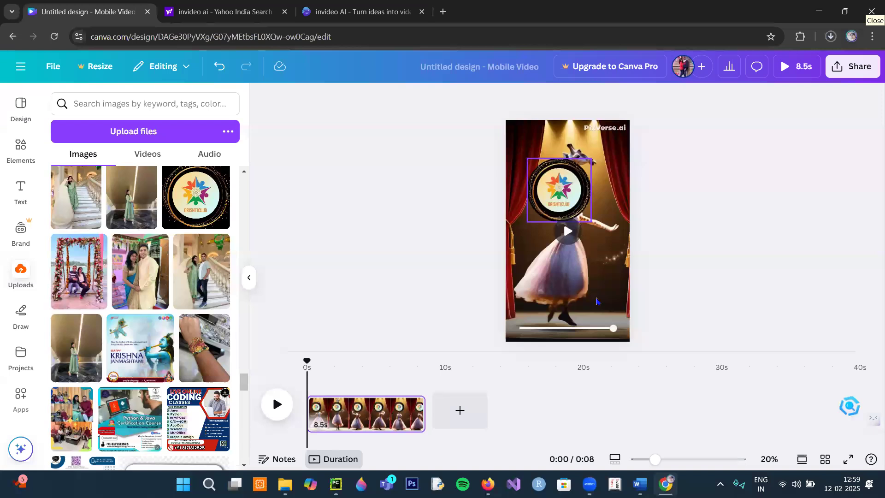
key(ctrl+z)
drag(588, 284, 576, 276)
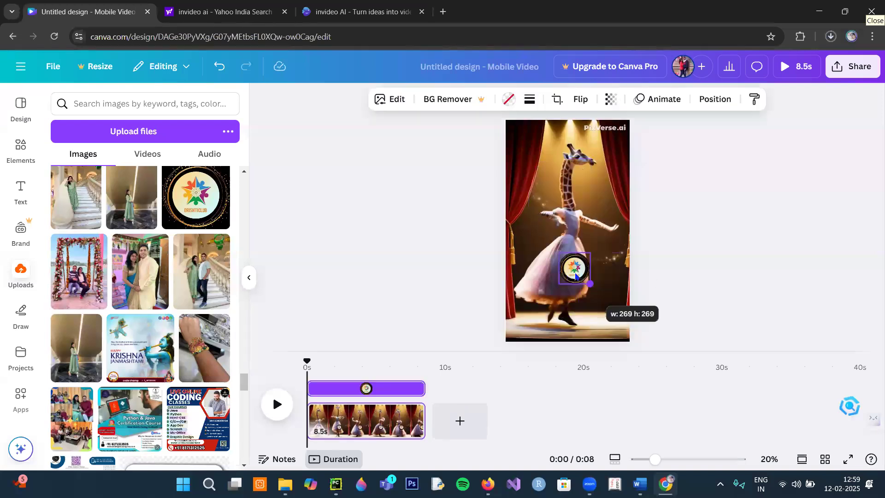
key(ctrl+z)
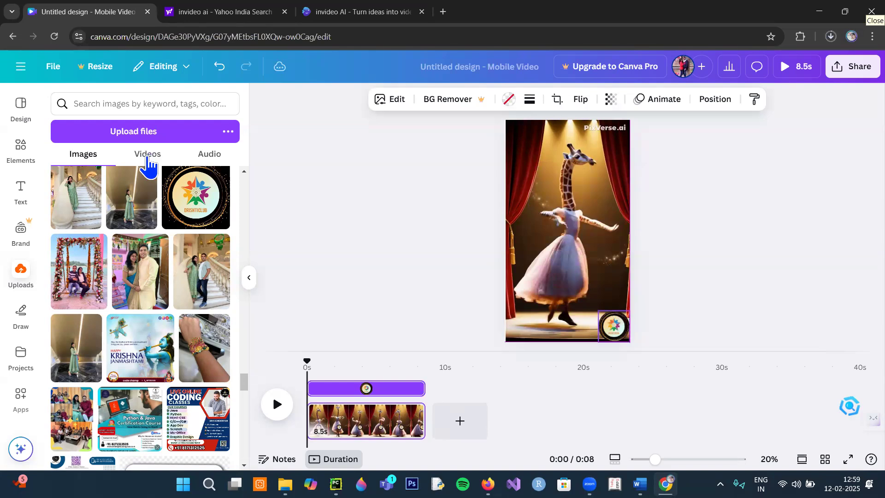
click(147, 155)
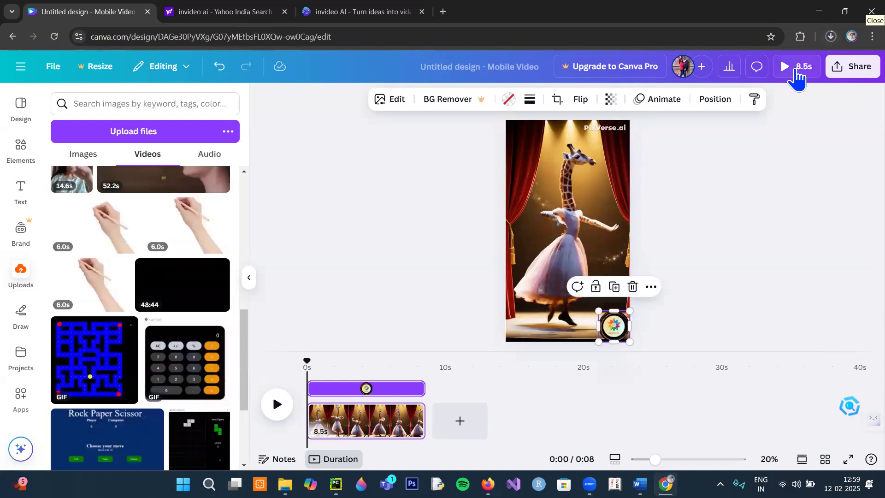
click(160, 131)
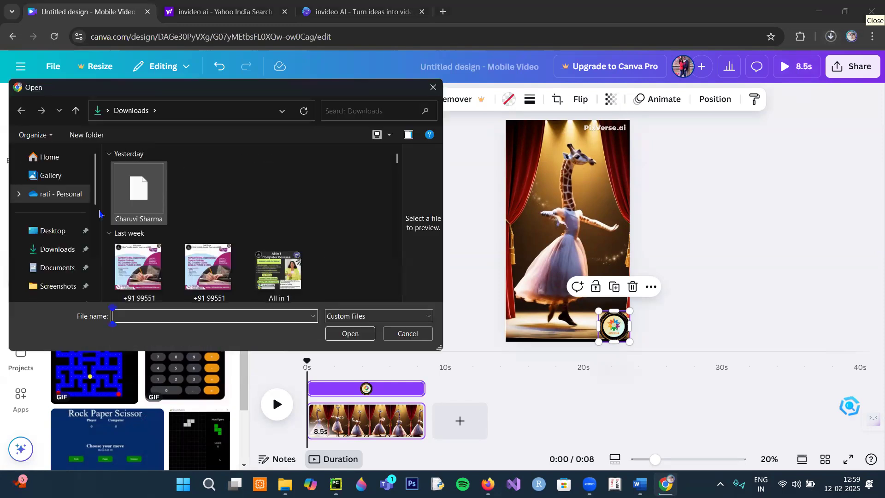
click(67, 257)
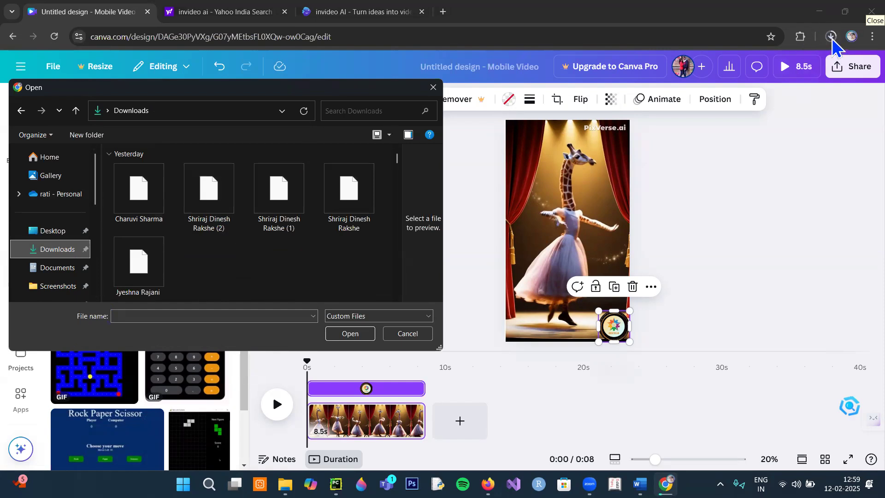
click(399, 335)
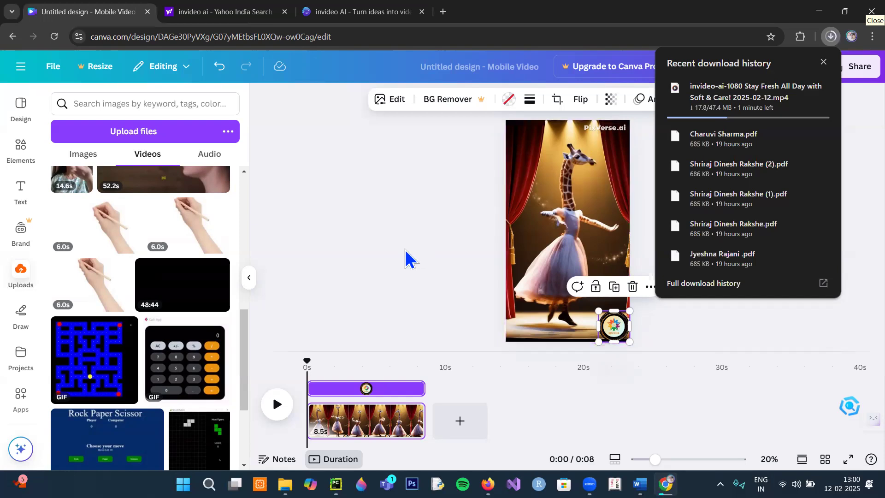
click(400, 282)
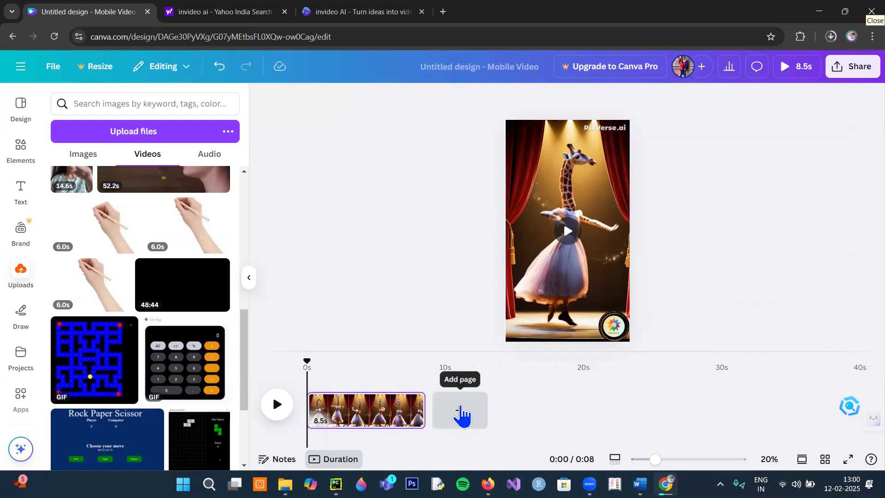
Add a page after the giraffe clip and place the Code Craze Camp image across its full width, about 1,080 × 1,084.
click(461, 413)
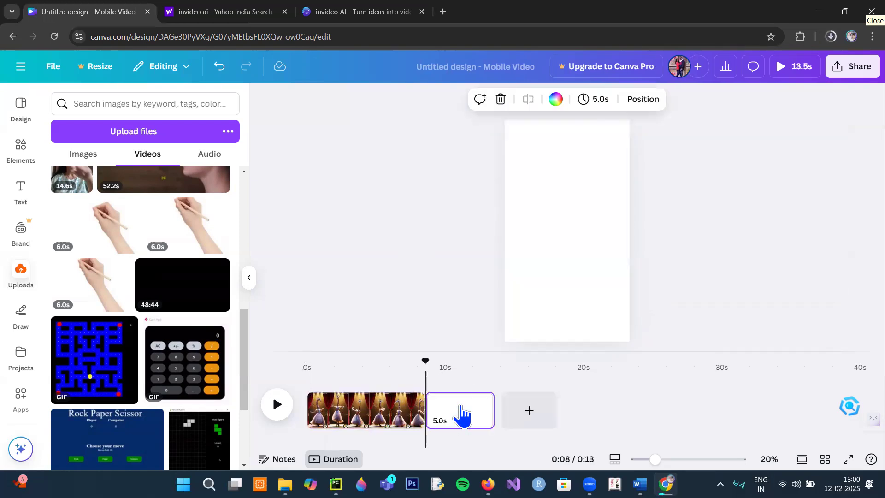
click(94, 159)
scroll(138, 269, down, 6)
scroll(139, 270, down, 1)
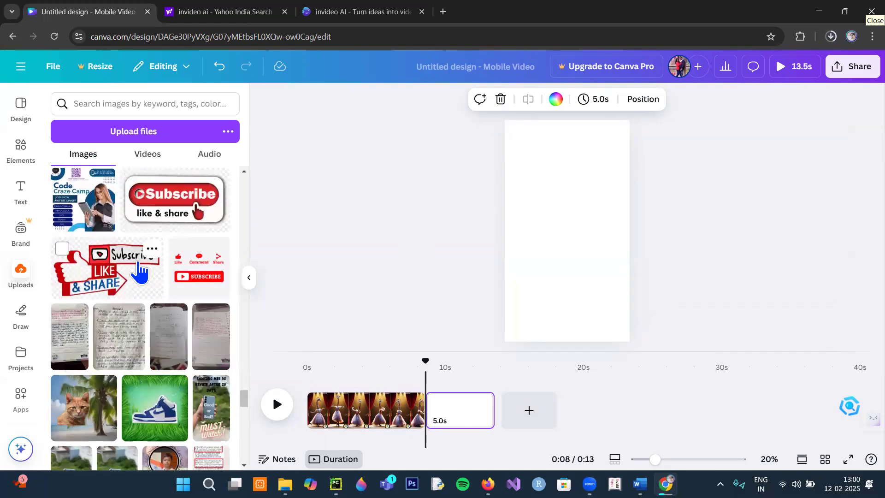
click(91, 210)
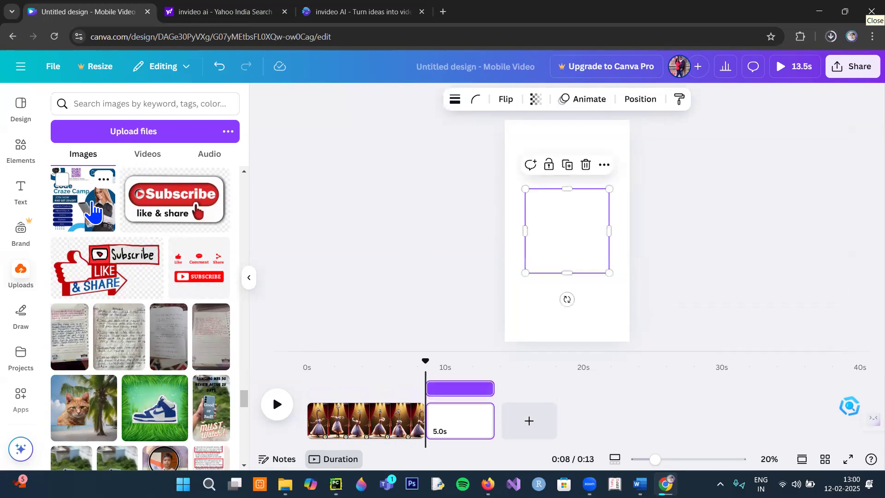
drag(524, 187, 504, 169)
drag(607, 273, 624, 292)
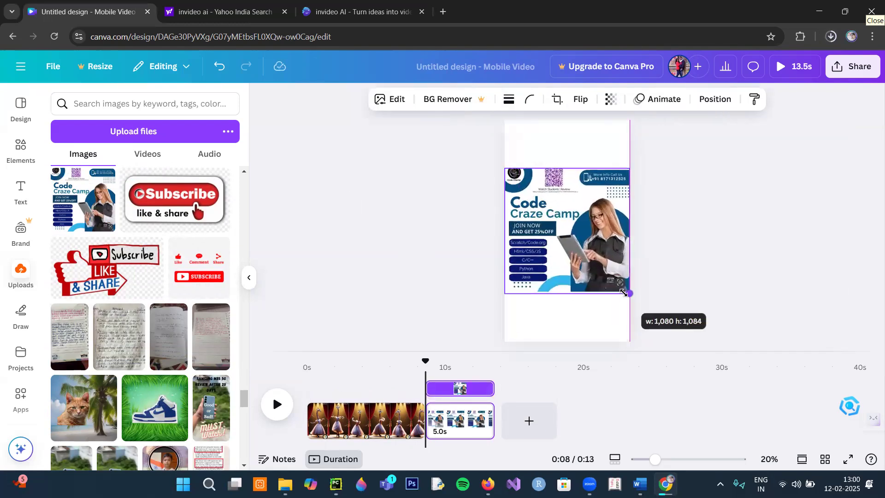
Set the Code Craze Camp page's background to the default dark gray.
click(598, 324)
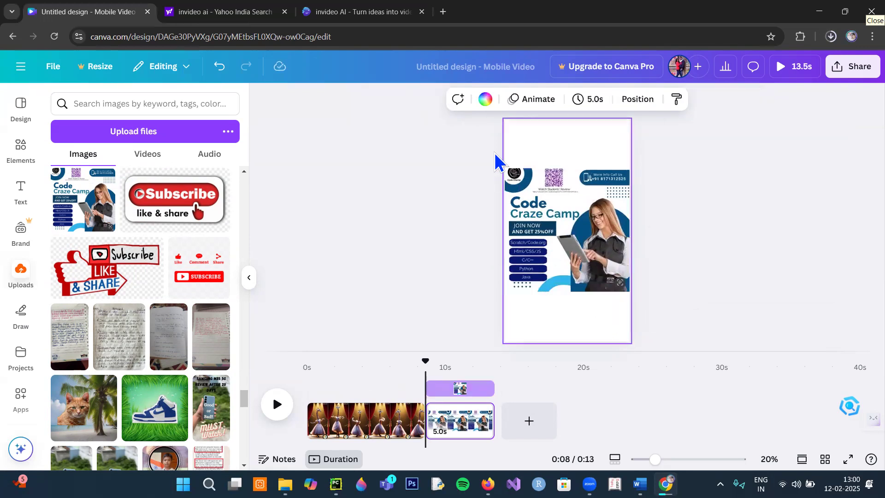
click(483, 100)
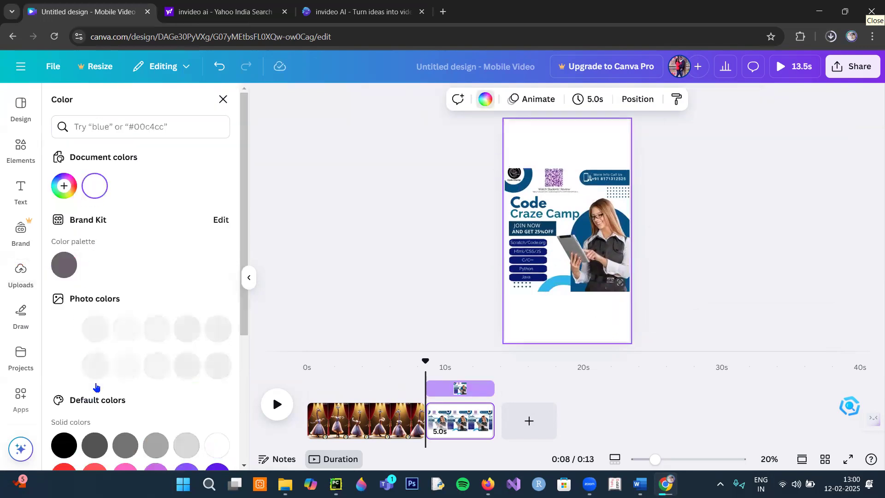
click(95, 445)
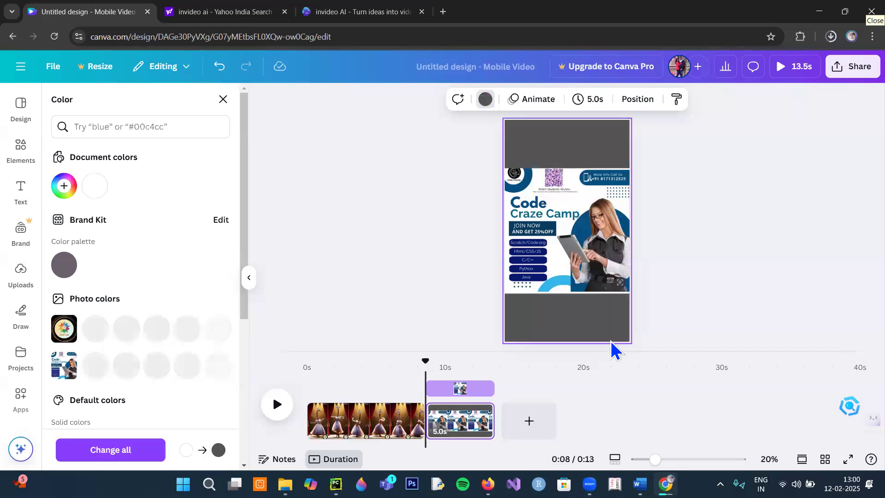
key(Escape)
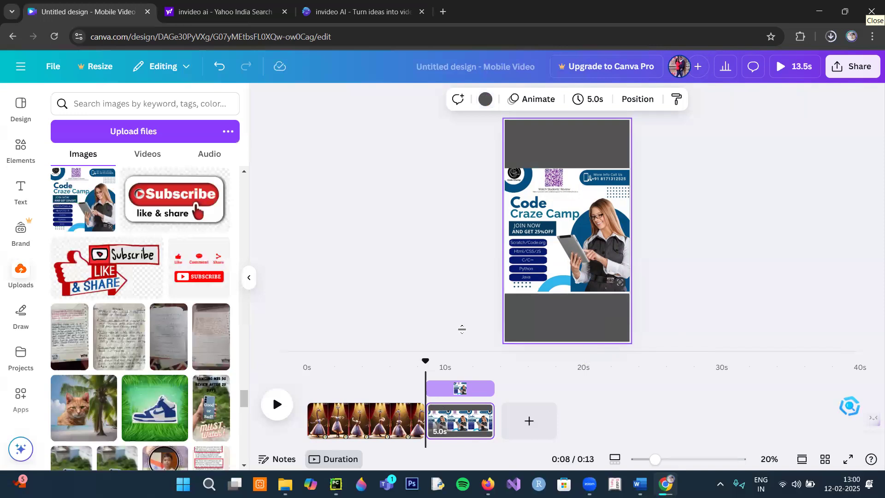
Split the giraffe video page at about 0:01 on the timeline.
click(379, 416)
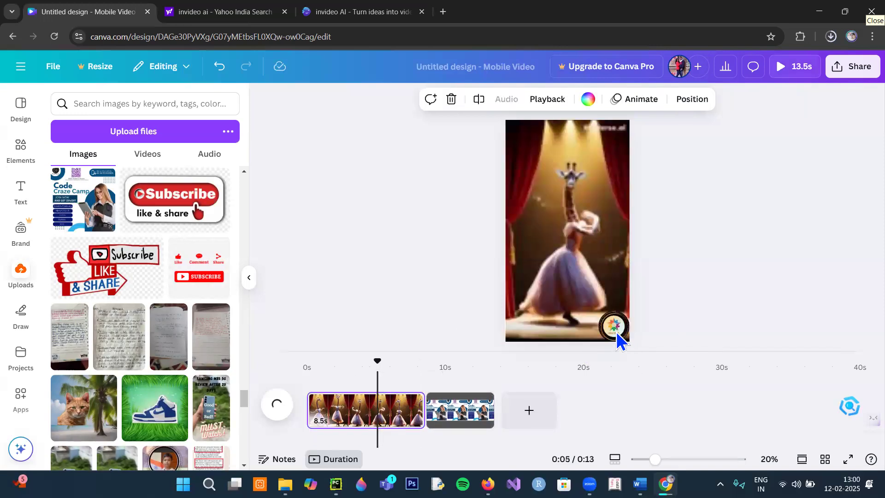
click(465, 416)
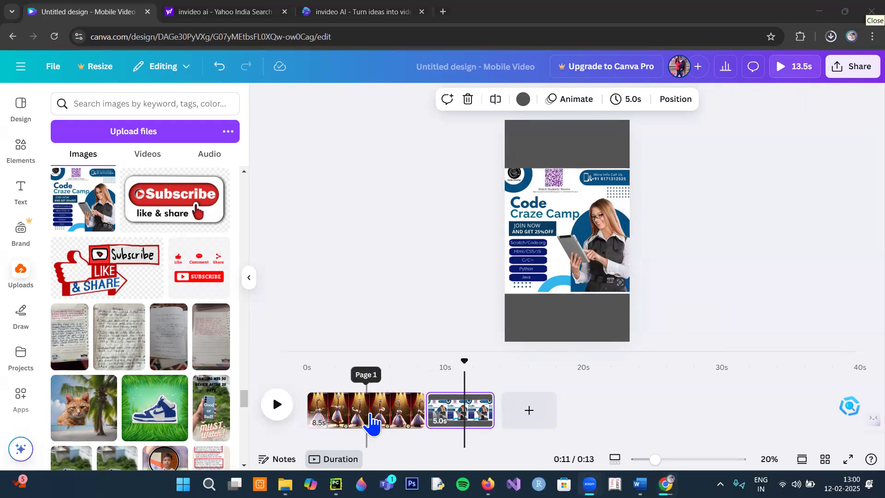
click(326, 417)
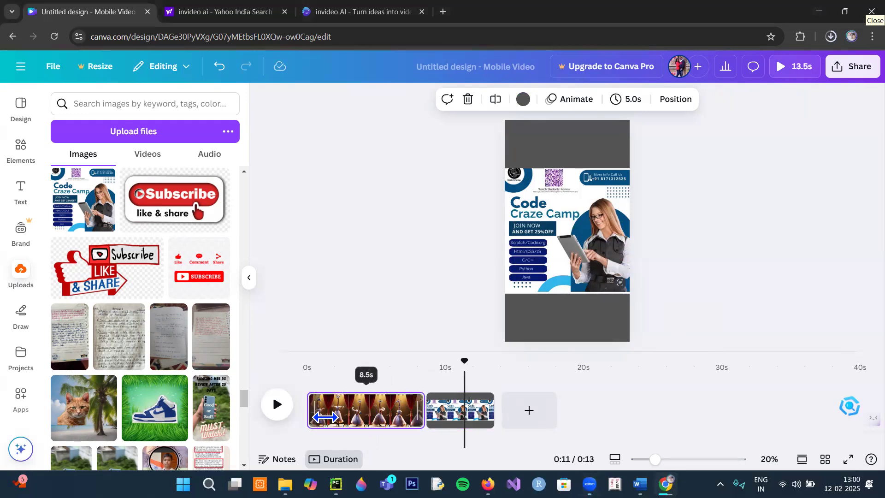
right_click(369, 417)
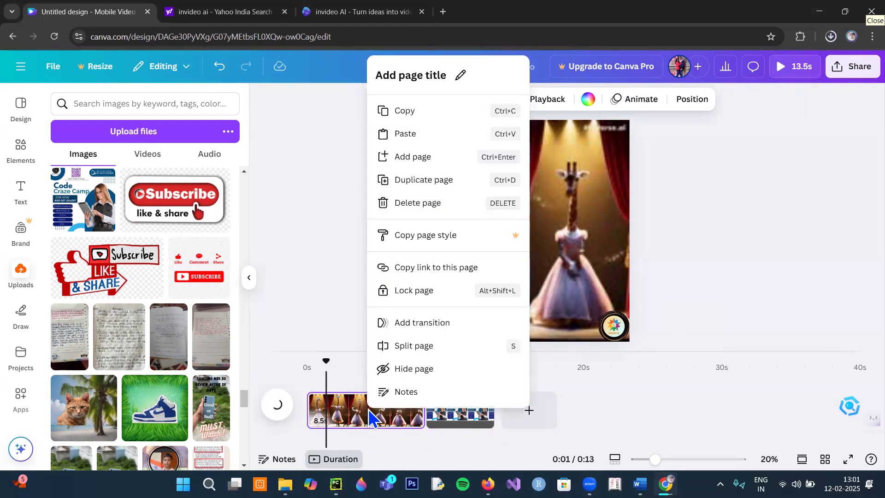
click(397, 347)
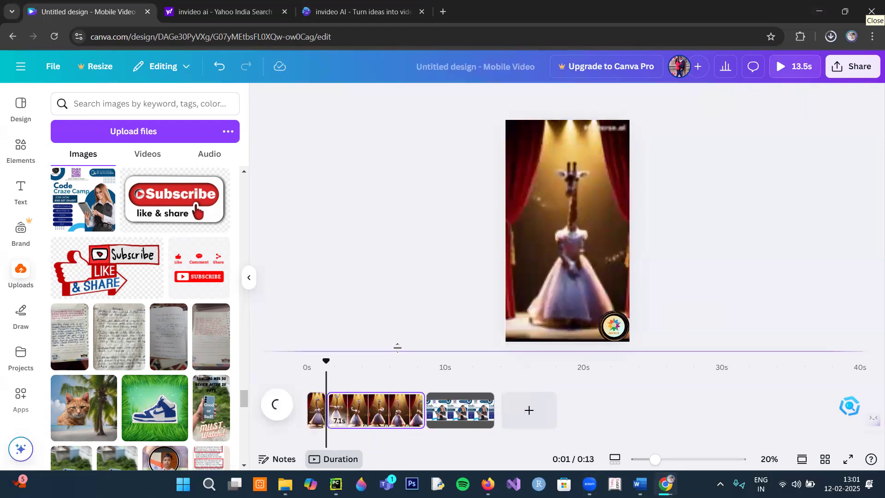
Shorten the Code Craze Camp page to 4.7 s and extend the first giraffe clip to 4.4 s.
click(371, 419)
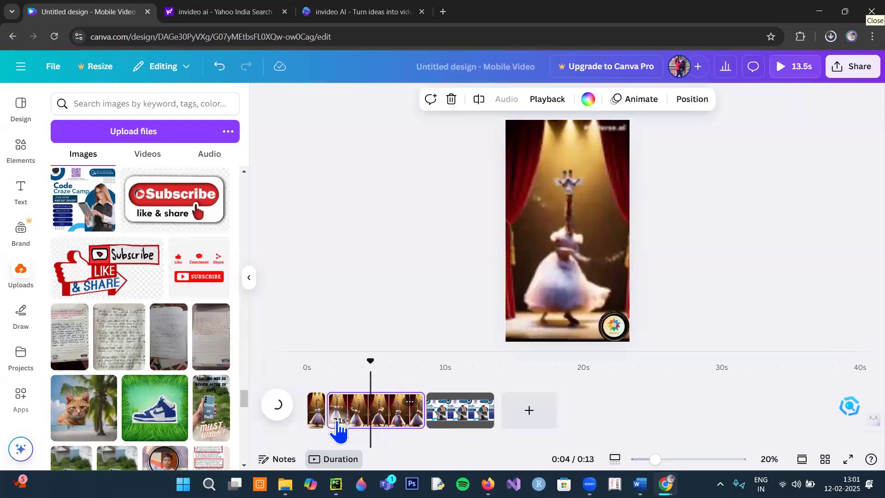
click(317, 420)
click(374, 420)
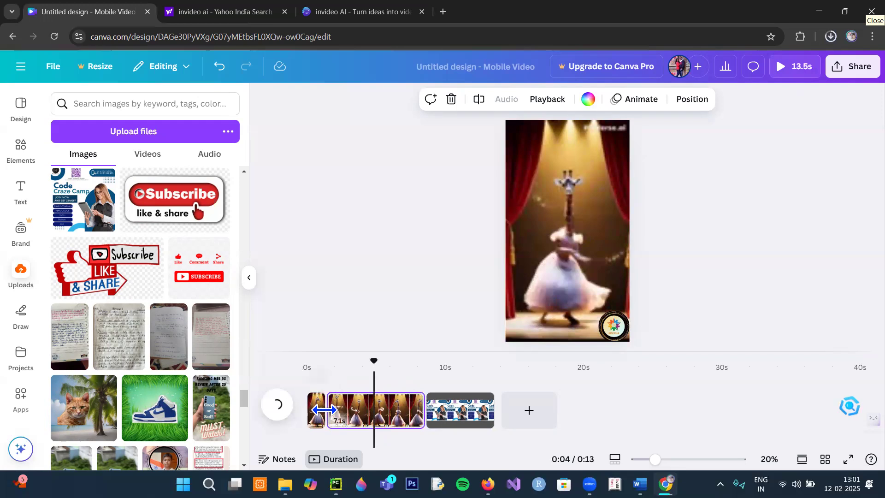
click(374, 307)
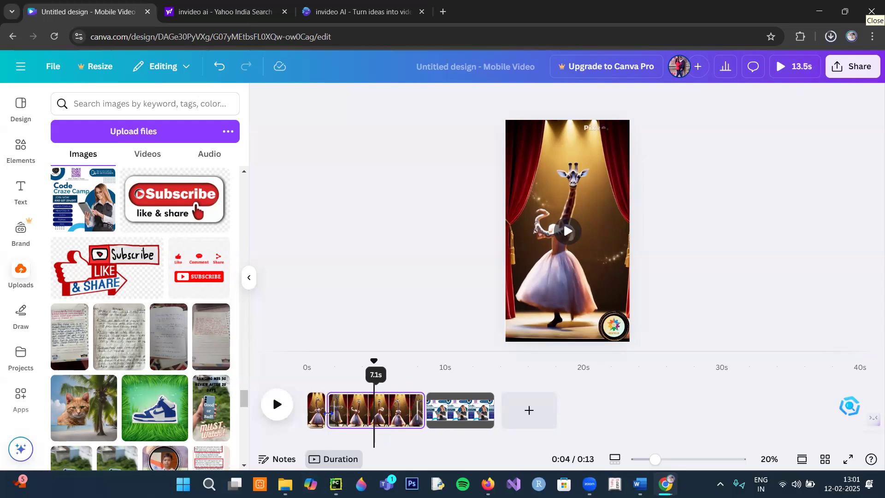
click(348, 415)
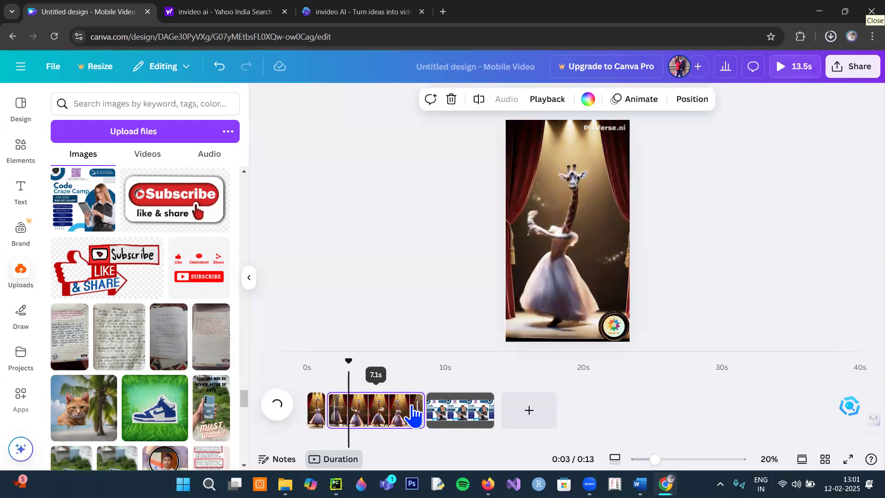
click(460, 410)
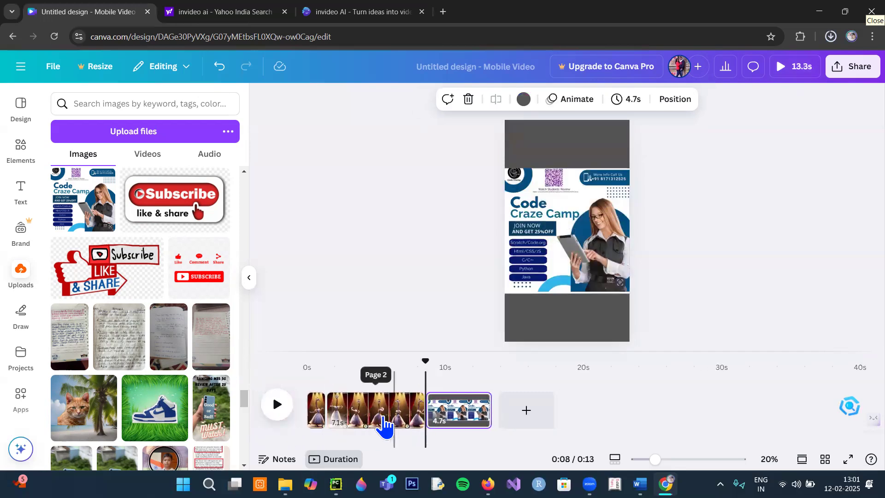
click(386, 415)
drag(324, 408, 369, 428)
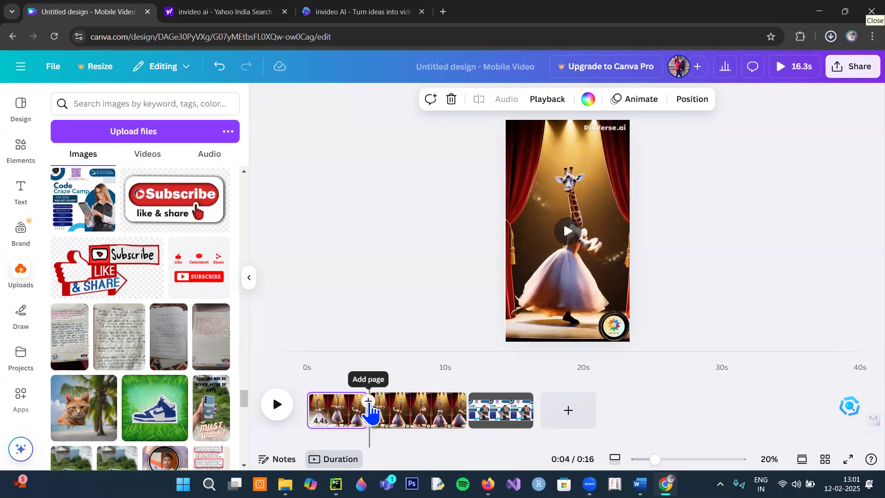
Insert a page after the first giraffe clip with the 6.0 s hand-drawing video, and play the sequence from about 0:01.
click(368, 401)
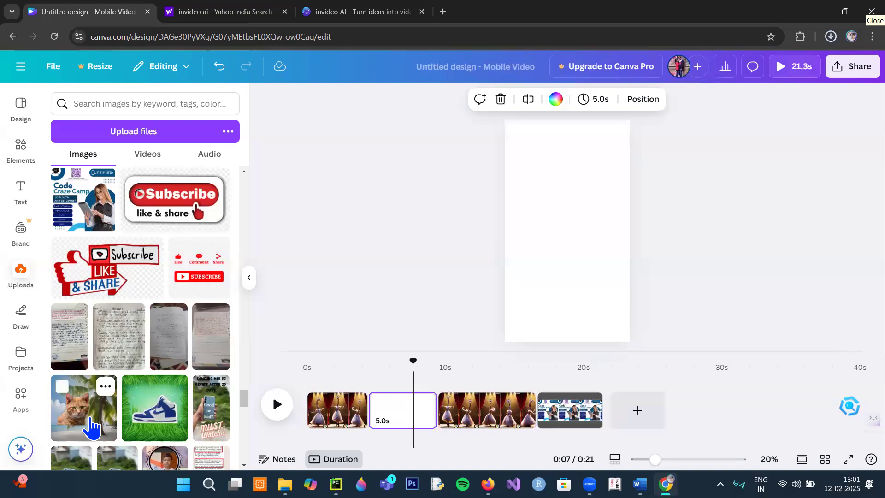
scroll(146, 198, up, 5)
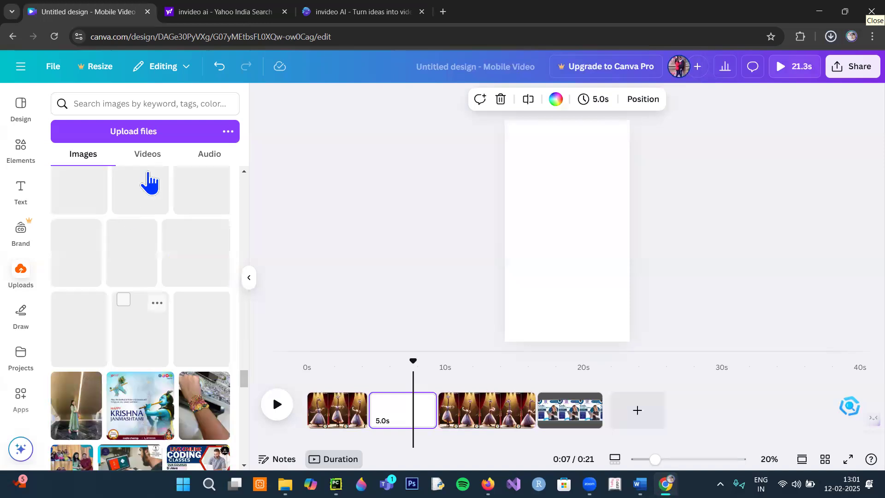
click(154, 158)
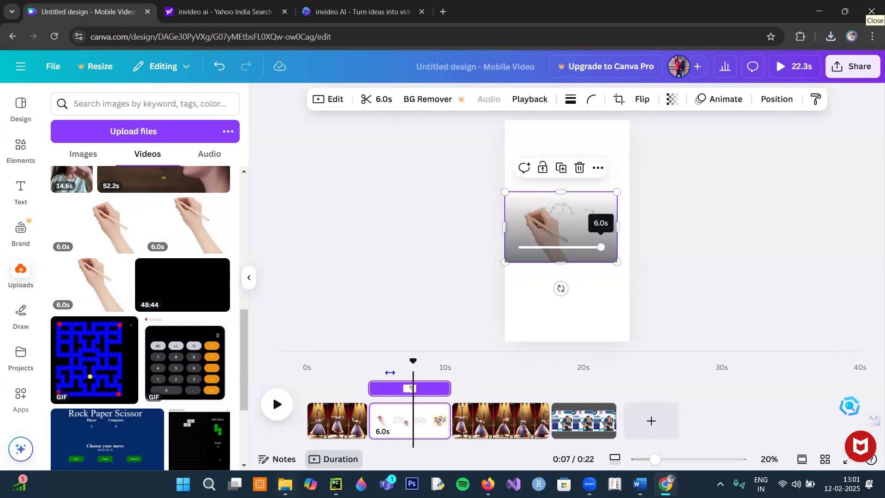
drag(414, 363, 327, 362)
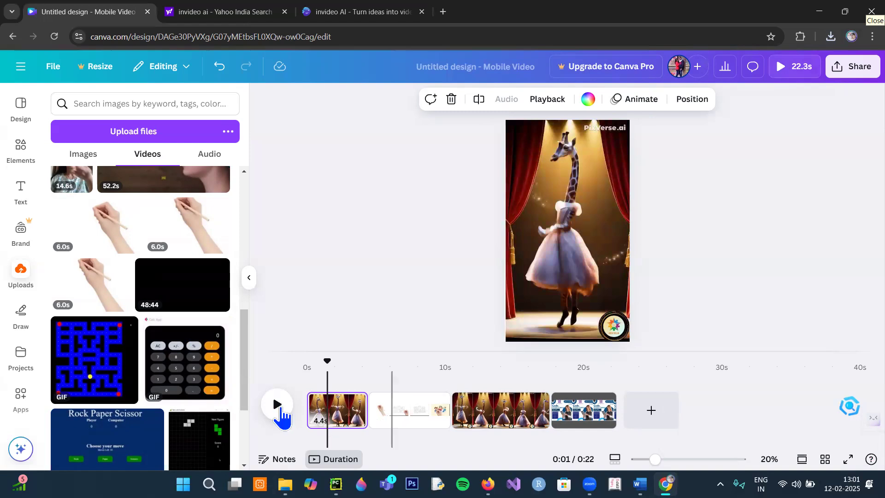
click(278, 406)
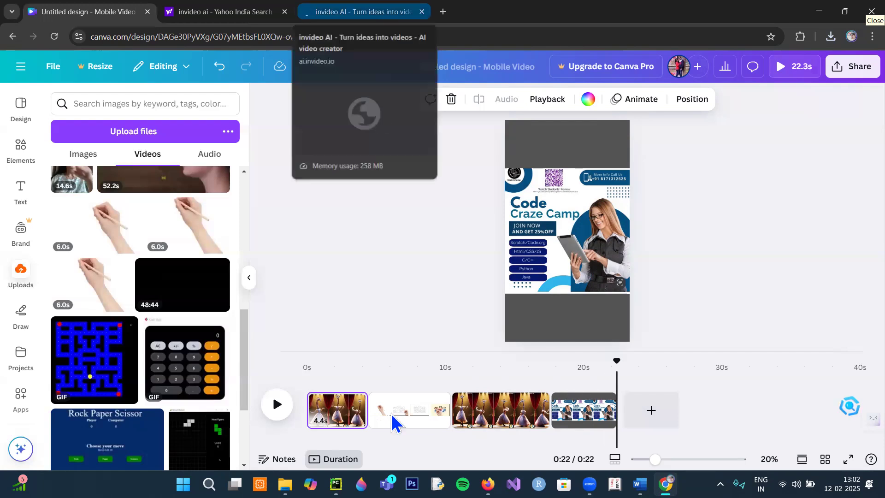
Add a final page and fill it at 1,080 × 1,920 with the Soft & Care video uploaded from Downloads.
click(651, 410)
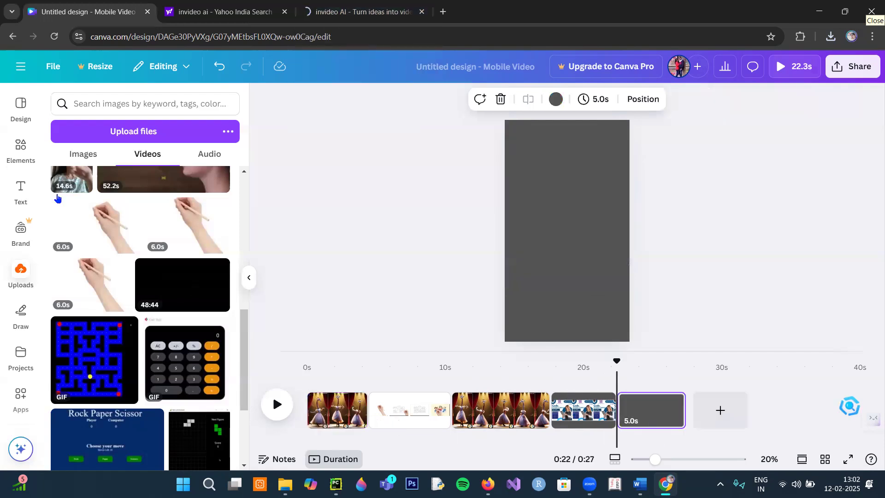
click(142, 136)
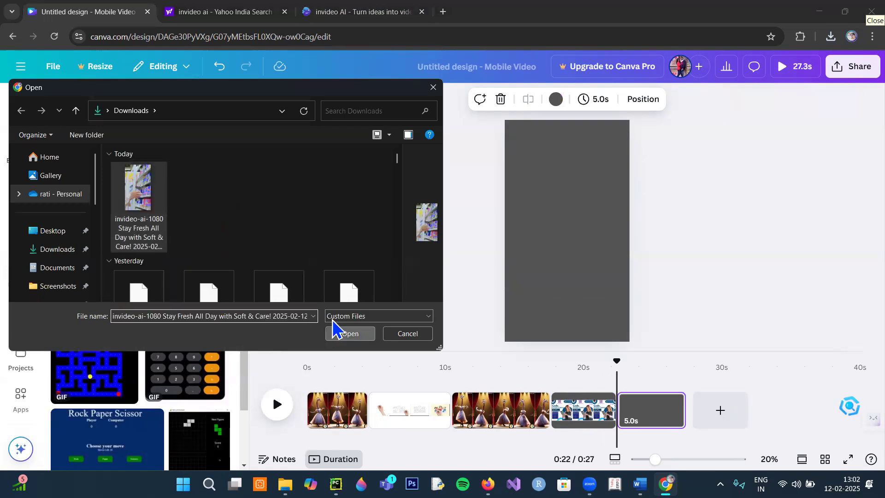
click(333, 328)
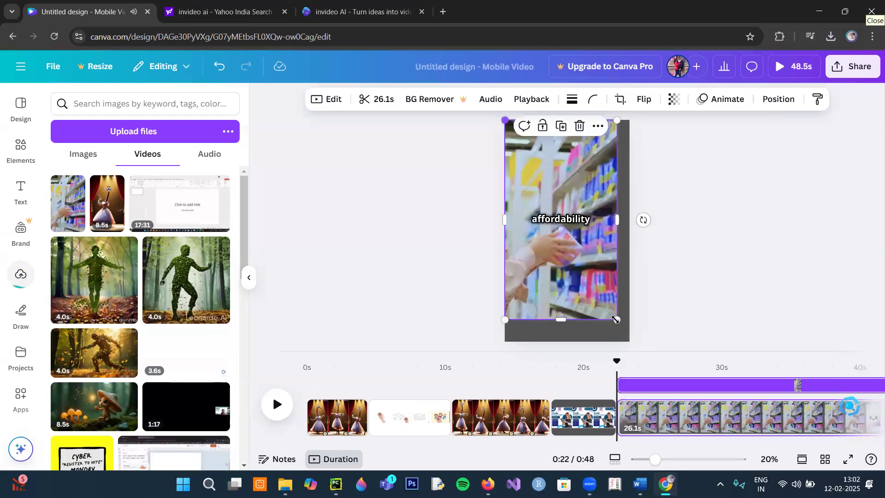
drag(624, 340, 629, 341)
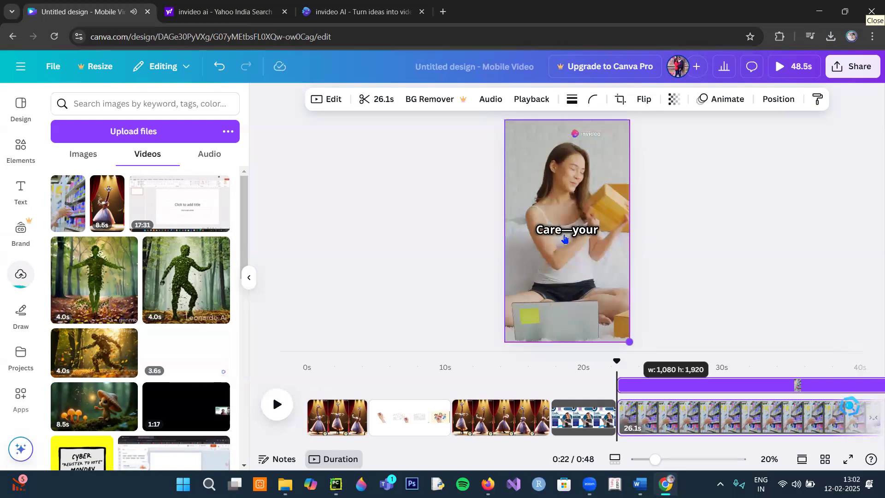
click(591, 195)
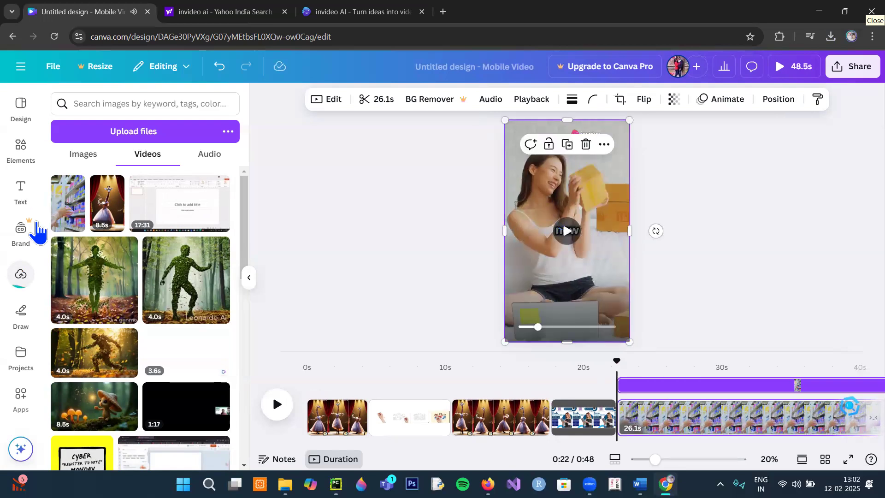
Search the design elements for "santary pad" and limit the results to graphics.
click(21, 159)
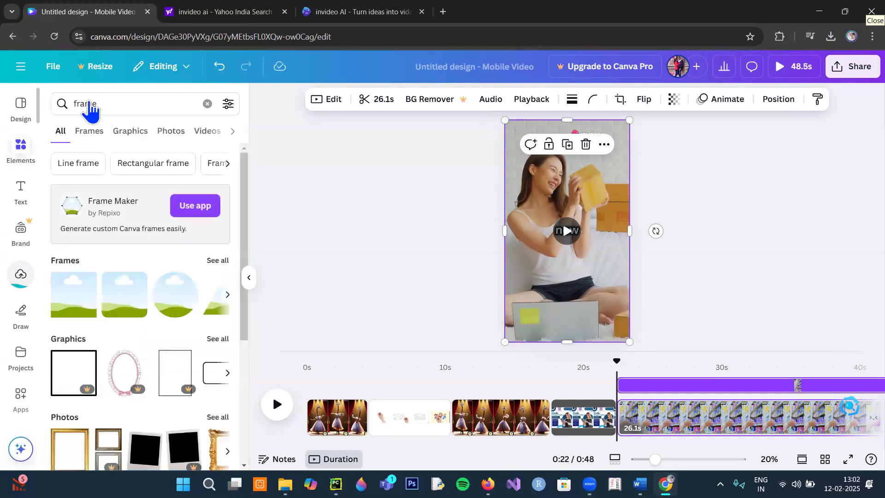
drag(97, 103, 63, 108)
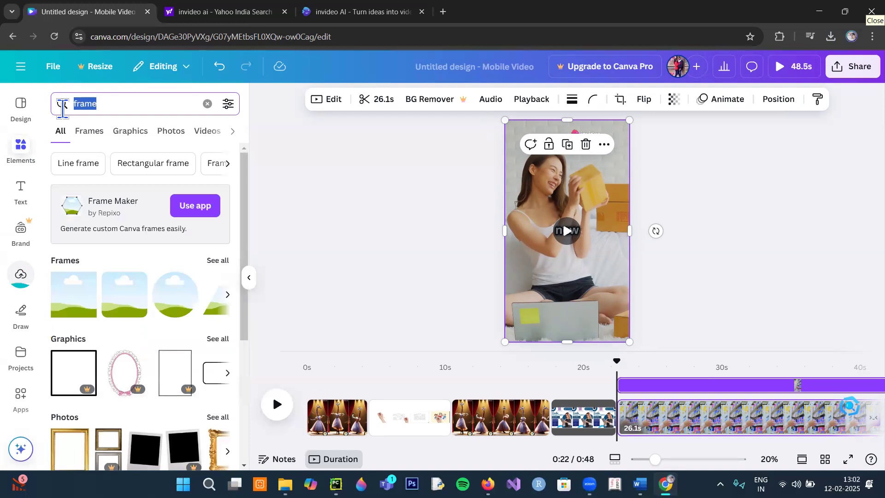
text(sa)
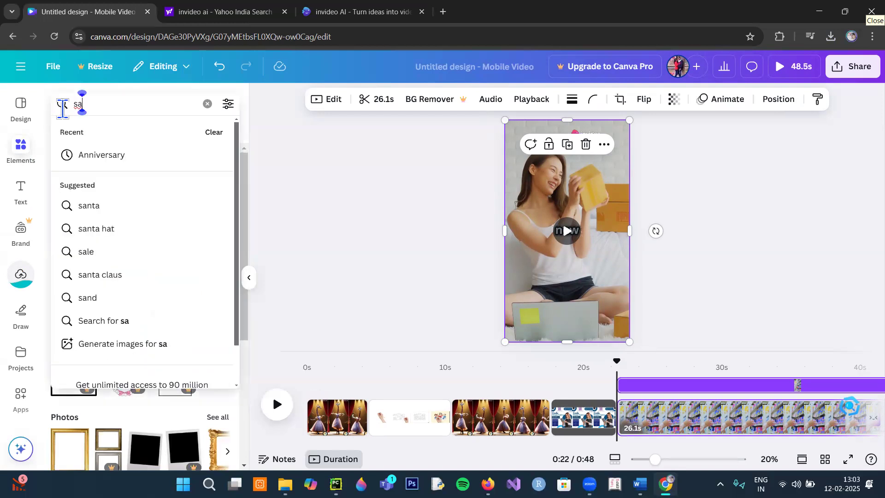
text(ntary pad)
key(Return)
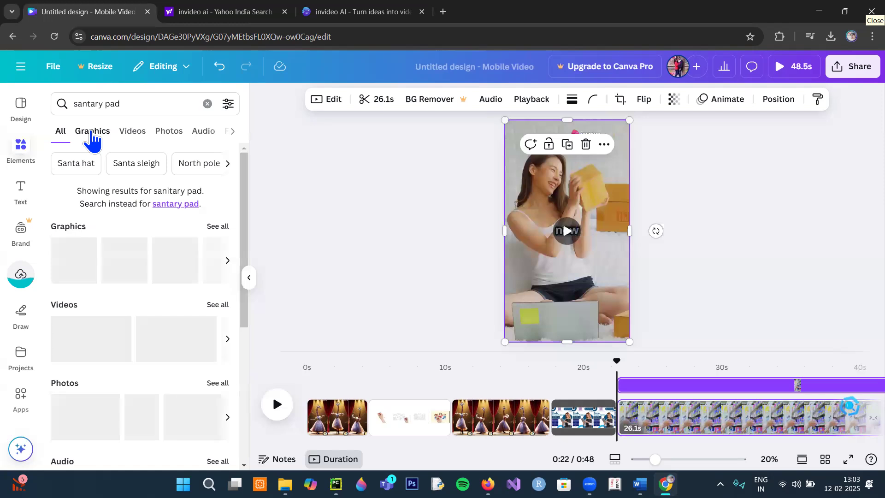
click(92, 134)
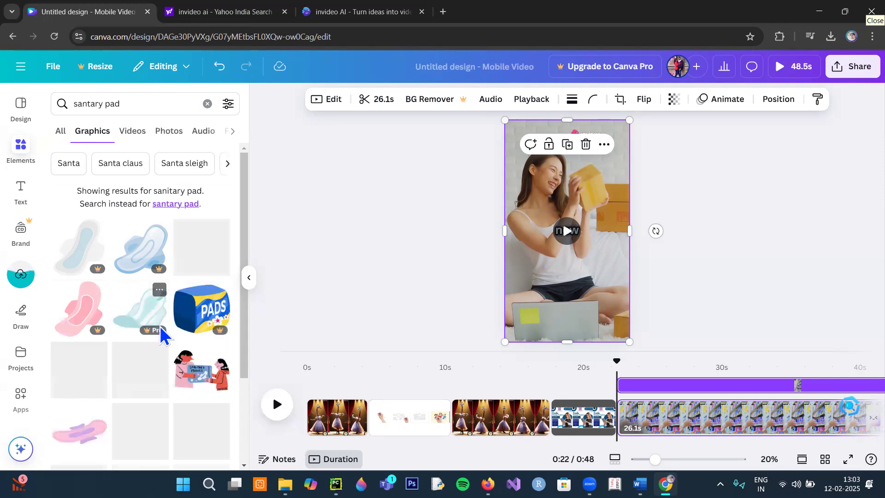
Add the graphic of two women holding sanitary products to the promo page and enlarge it across the lower part.
click(212, 397)
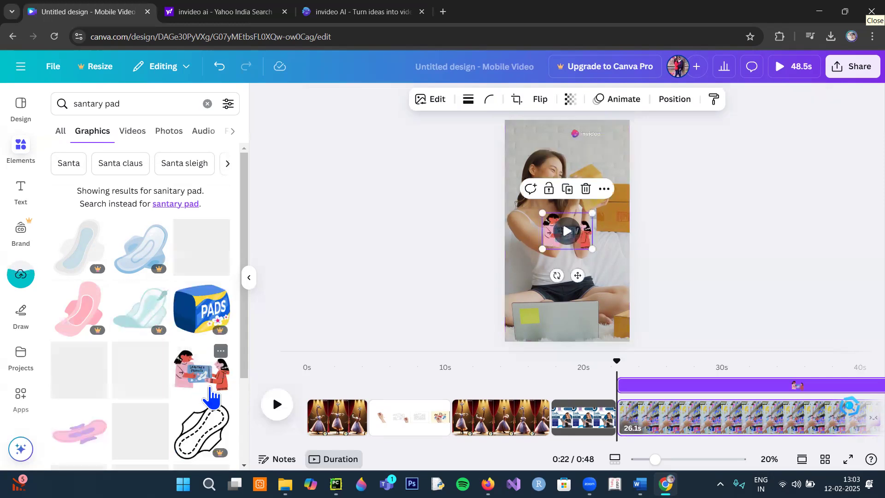
drag(586, 236, 626, 317)
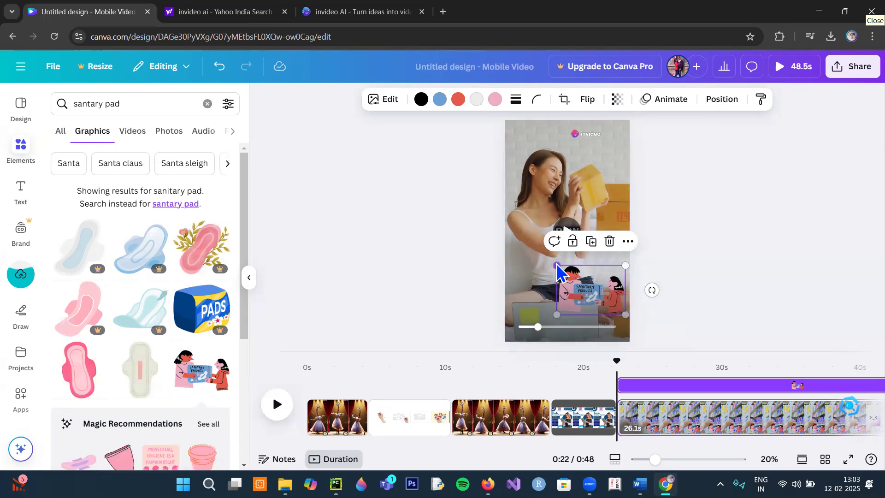
key(ctrl+z)
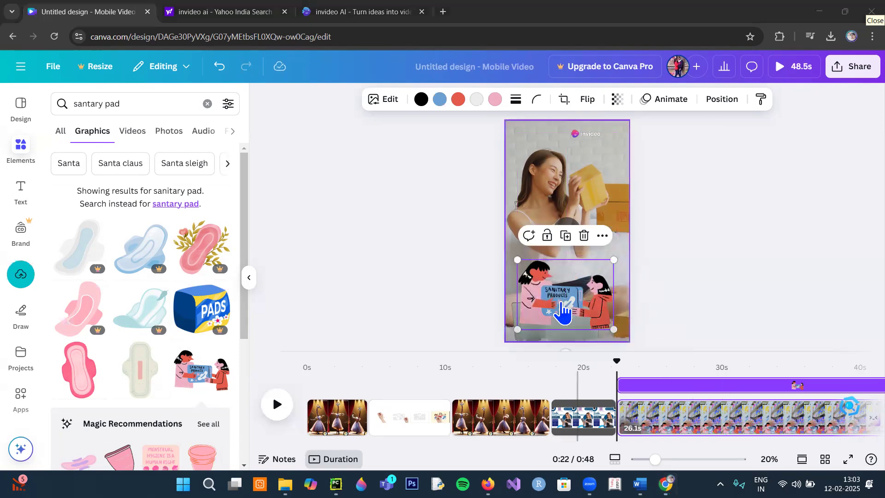
Trim the sanitary products graphic on the timeline so it shows only from about 0:26 to 0:30.
right_click(563, 306)
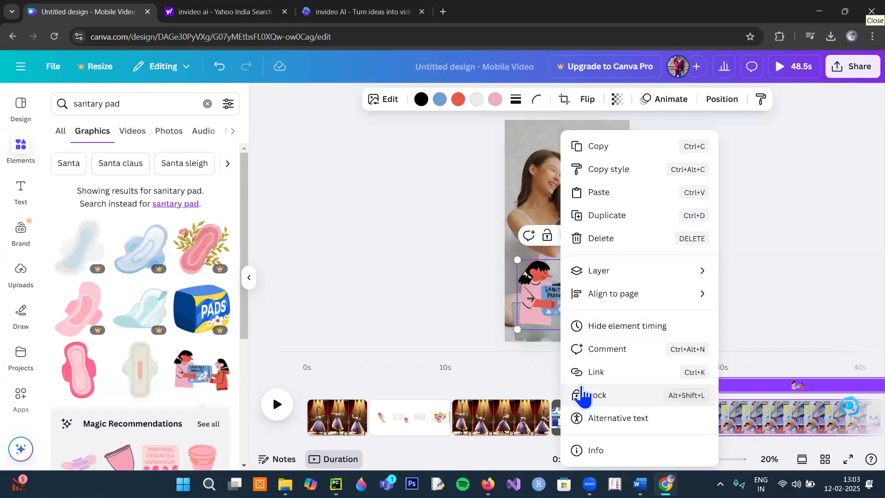
click(446, 254)
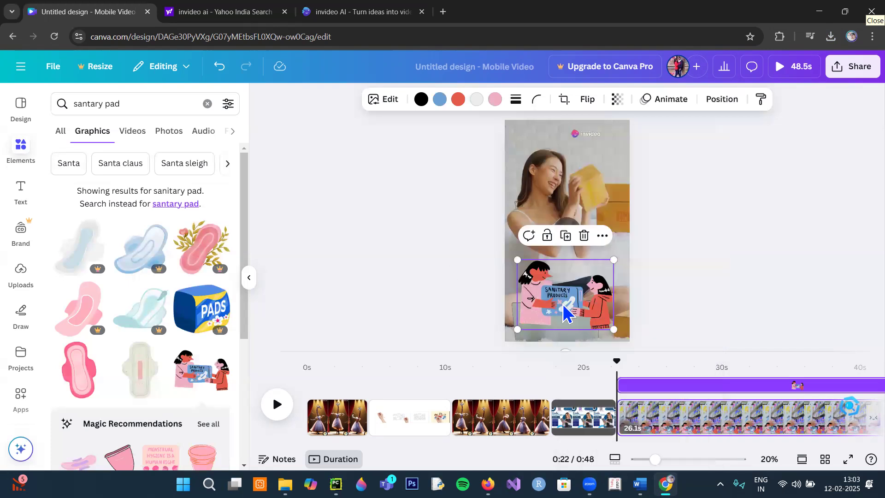
right_click(573, 297)
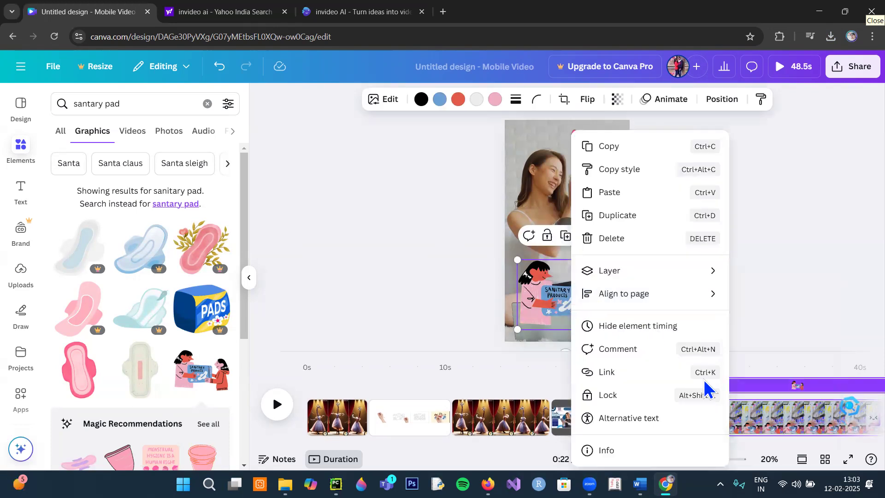
key(Escape)
drag(747, 445, 796, 444)
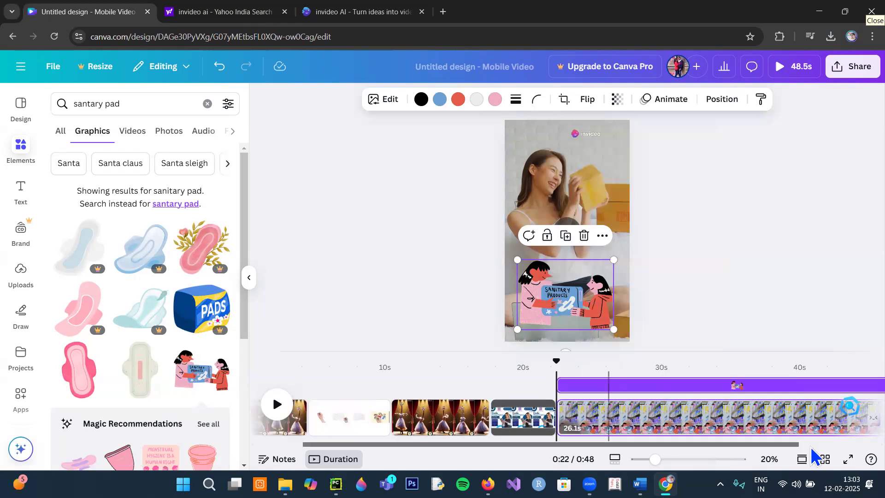
drag(810, 384, 543, 391)
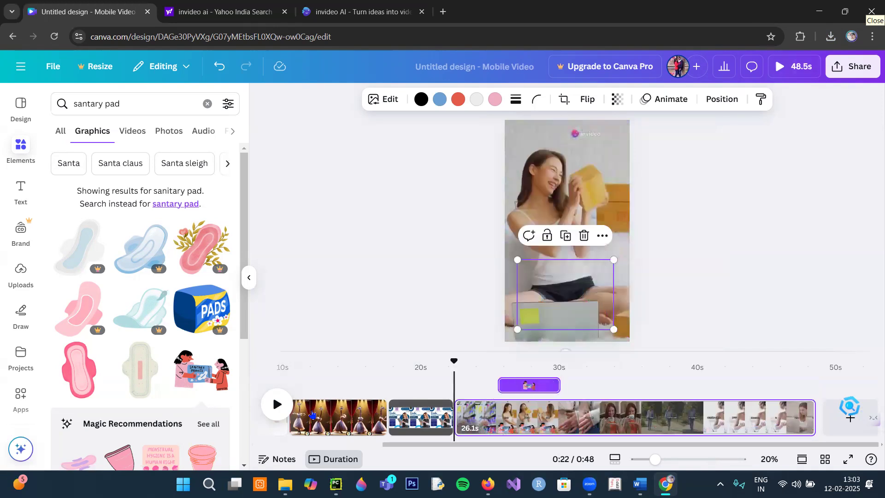
Play the promo page and check when the sanitary products graphic appears and ends, up to about 0:30.
click(278, 405)
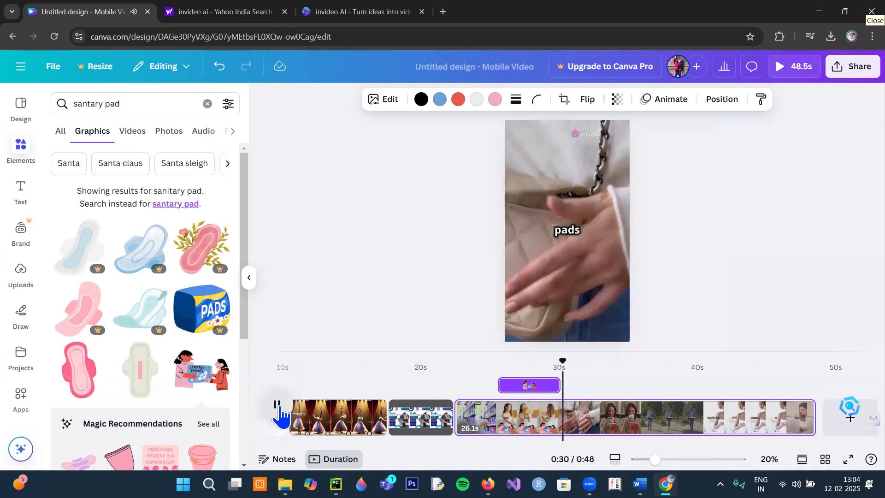
click(277, 406)
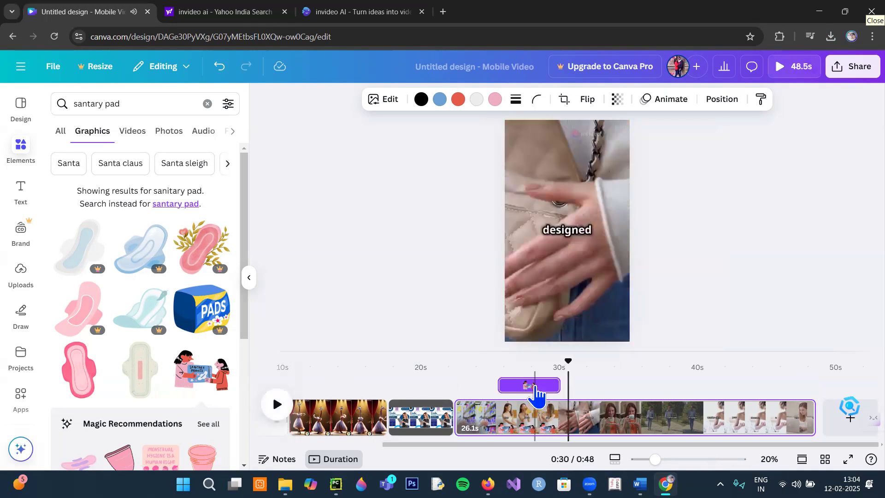
click(535, 392)
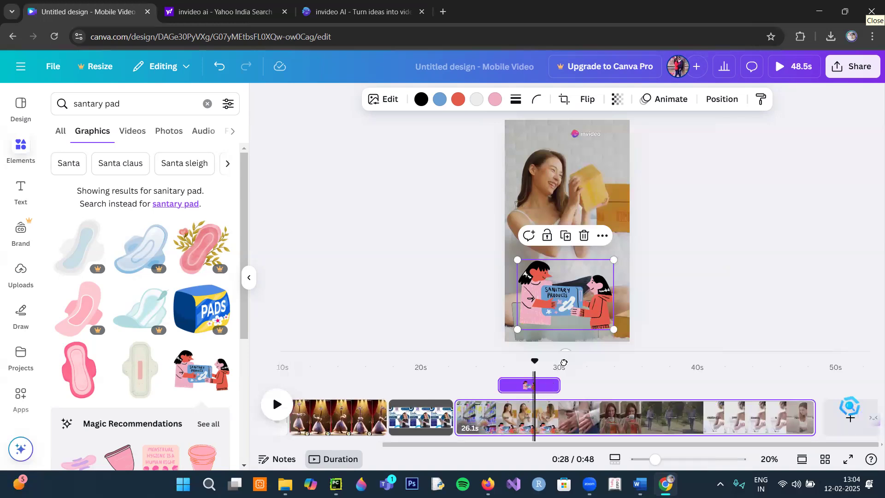
click(566, 363)
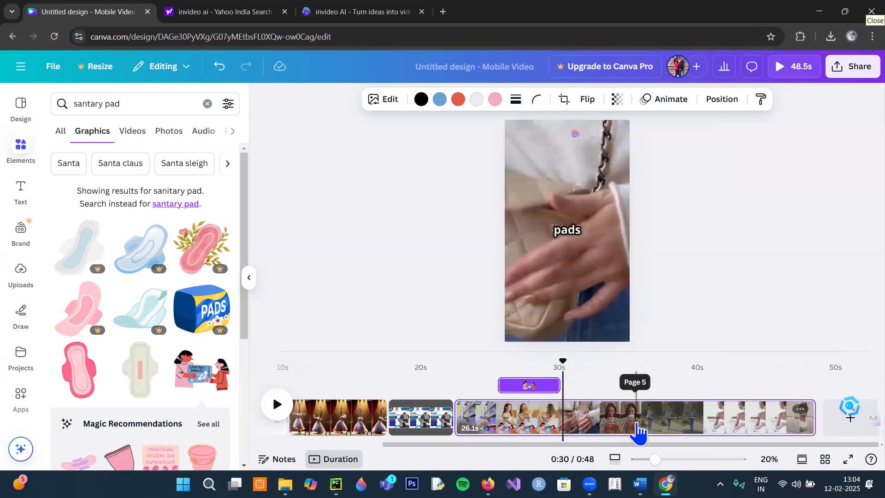
Split the promo page at about 0:35 and insert a blank page between the two parts.
click(636, 417)
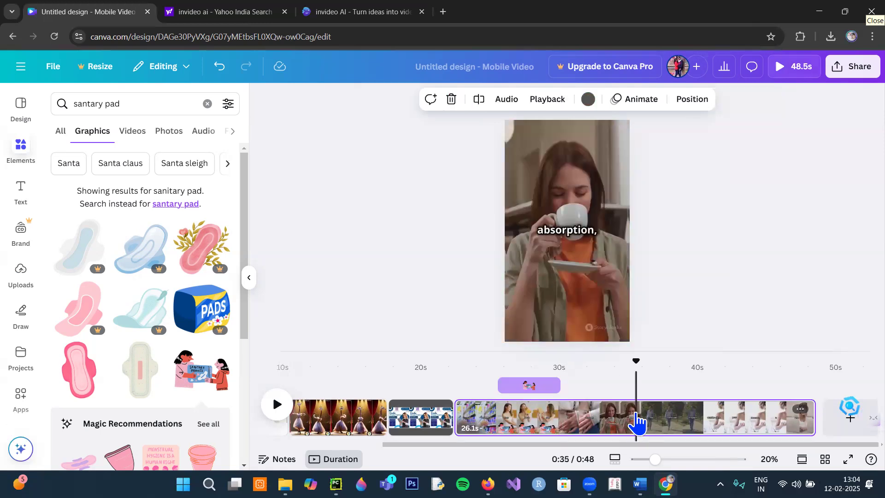
right_click(641, 421)
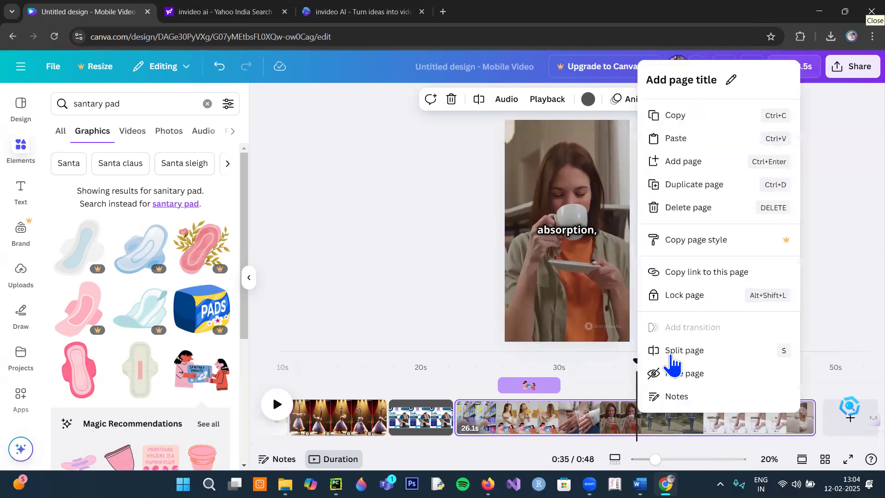
key(s)
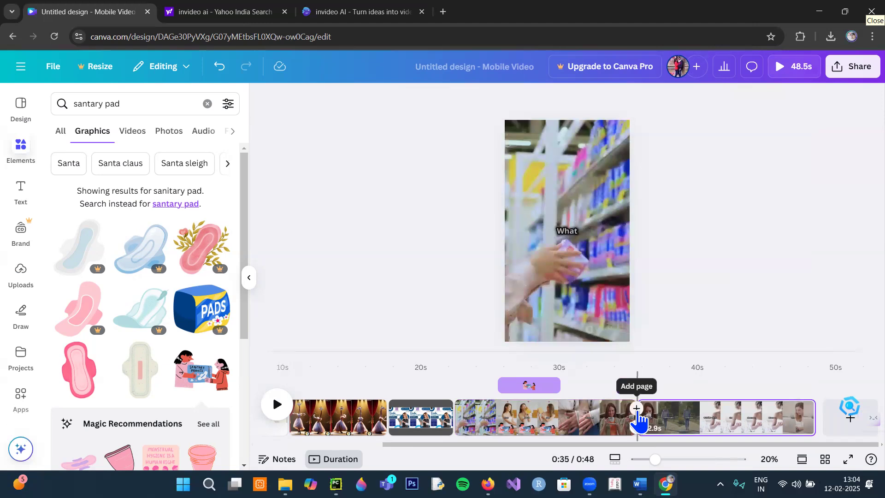
click(636, 409)
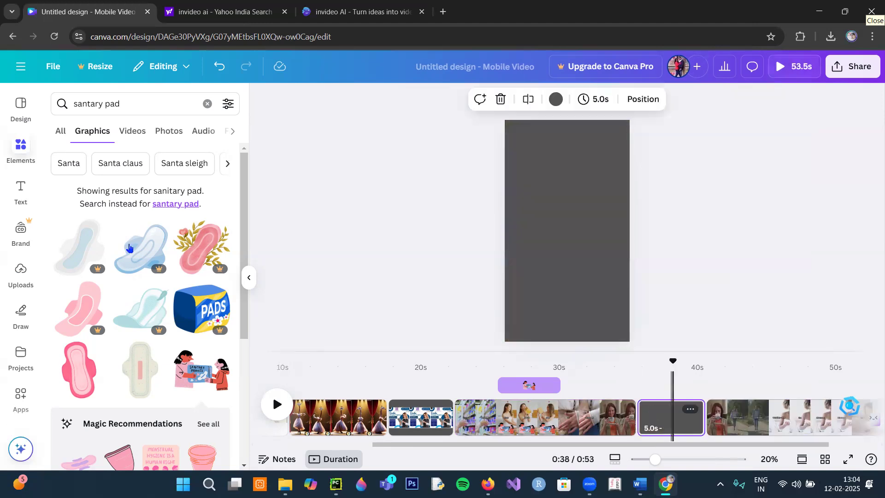
Add the 14.0 s vertical video of a white pad on pink to the blank page and enlarge it to nearly fill the frame.
click(135, 132)
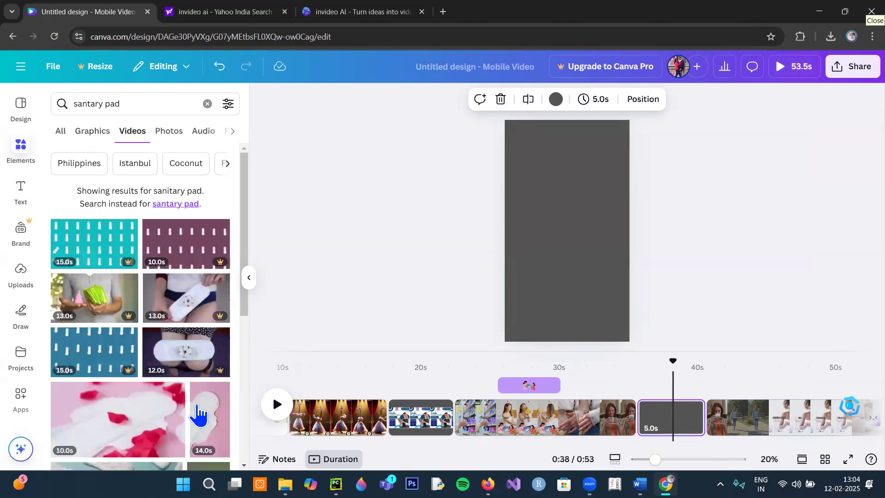
scroll(198, 412, down, 3)
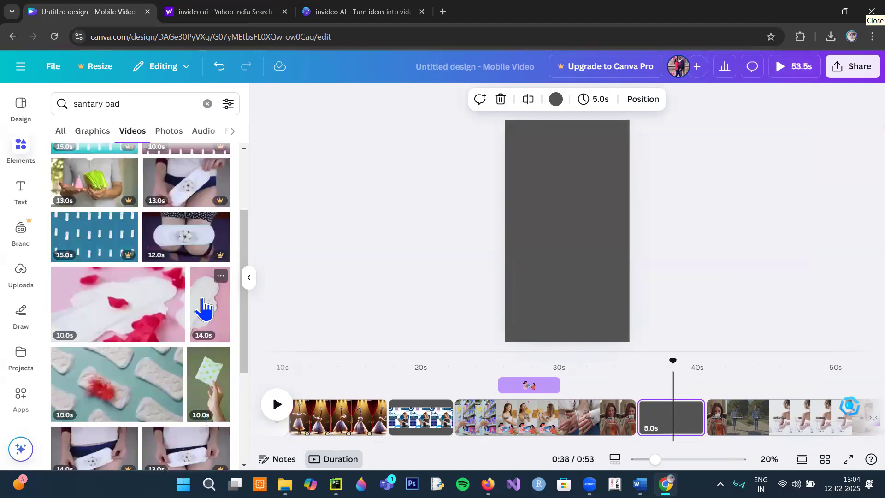
click(210, 313)
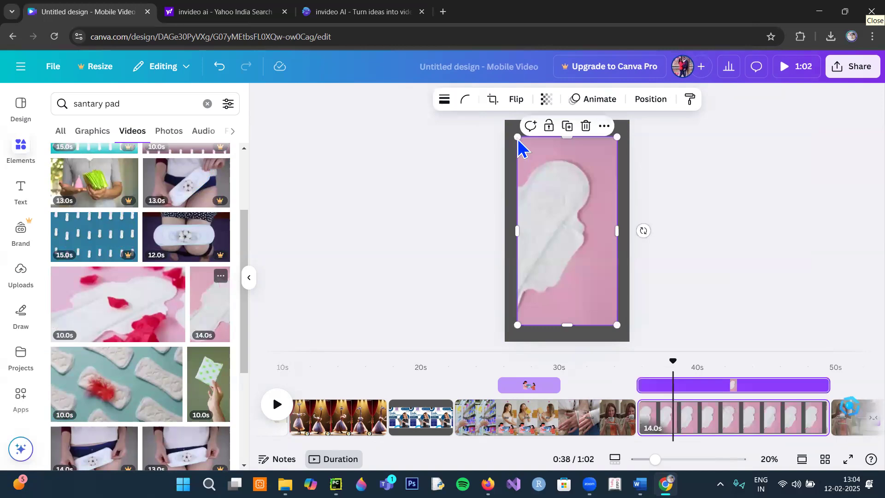
drag(517, 137, 507, 124)
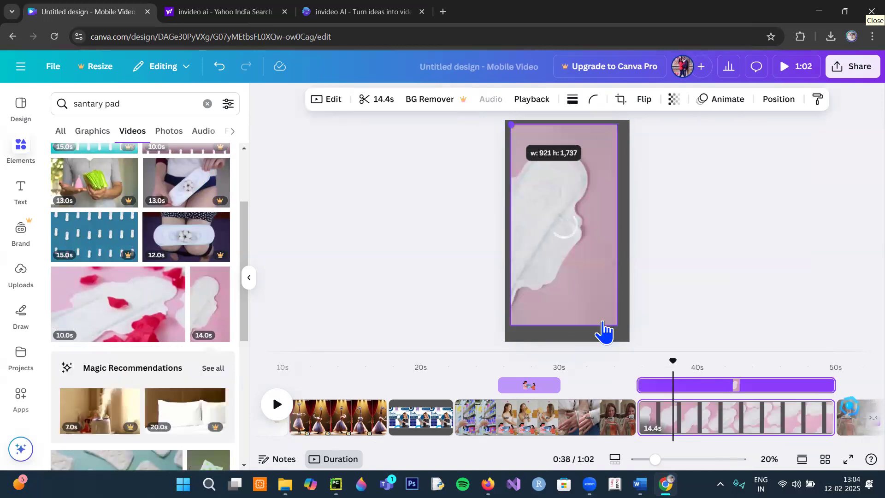
drag(618, 325, 625, 346)
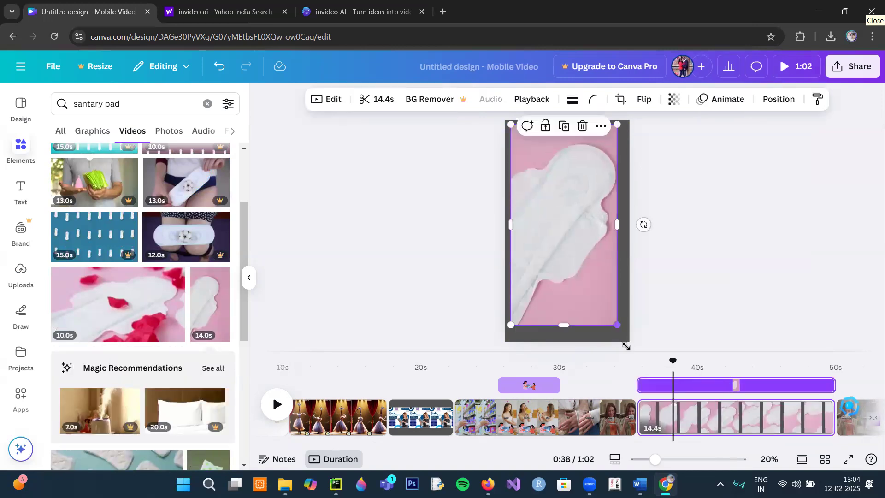
Shorten the pad video page to 2.7 s and play the sequence through it.
click(835, 409)
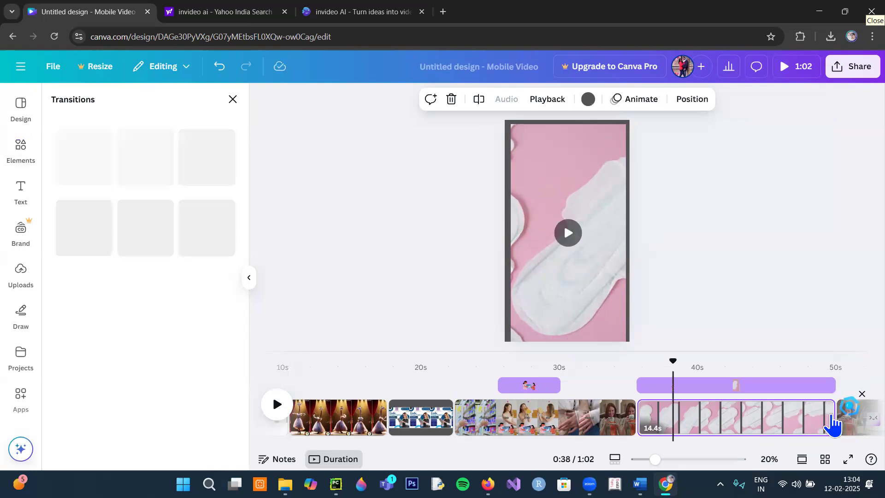
click(782, 315)
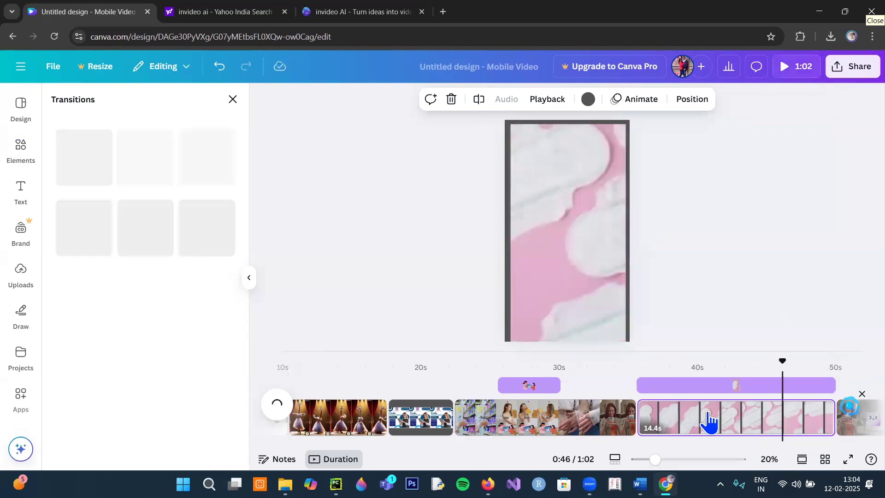
drag(830, 413, 615, 413)
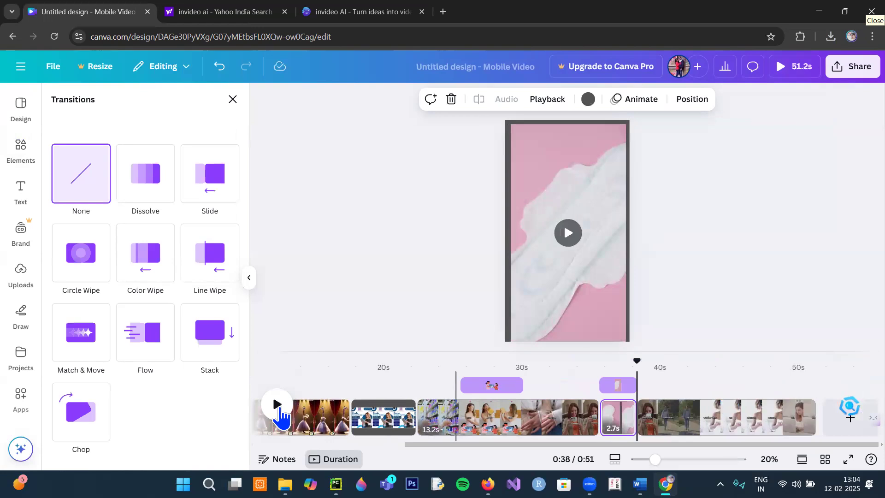
click(278, 407)
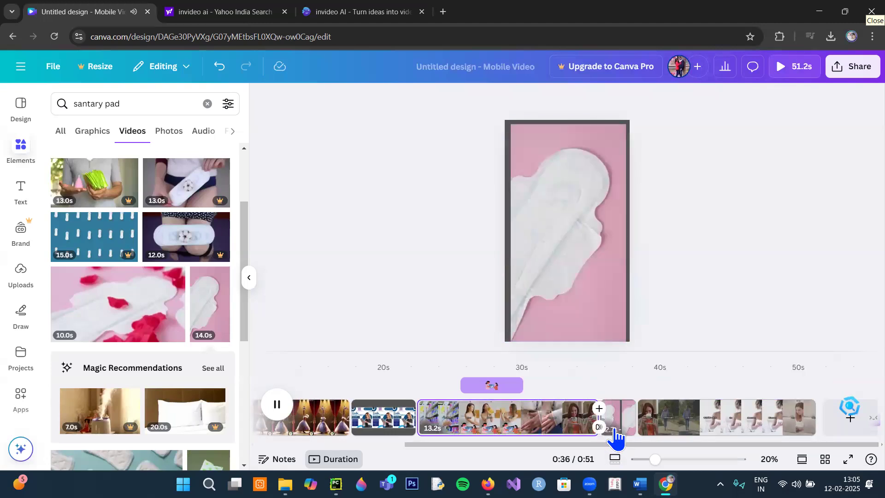
click(277, 405)
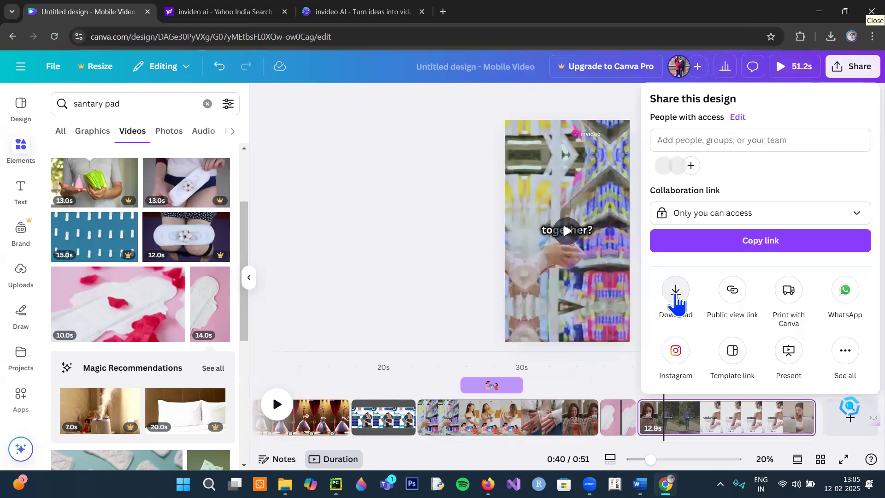
Download all 7 pages as an MP4 video at 1080p (HD).
click(673, 295)
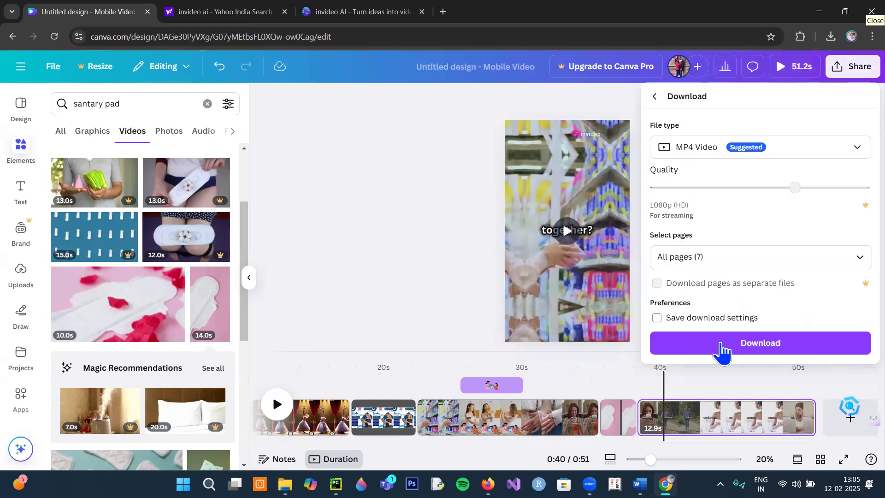
click(721, 350)
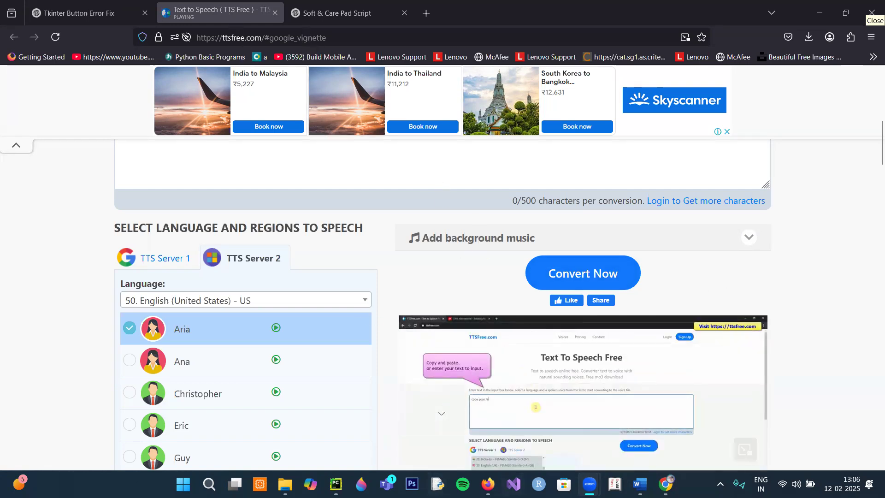
Switch back to the Canva design and show the 2.7 s pad video page.
key(alt+Tab)
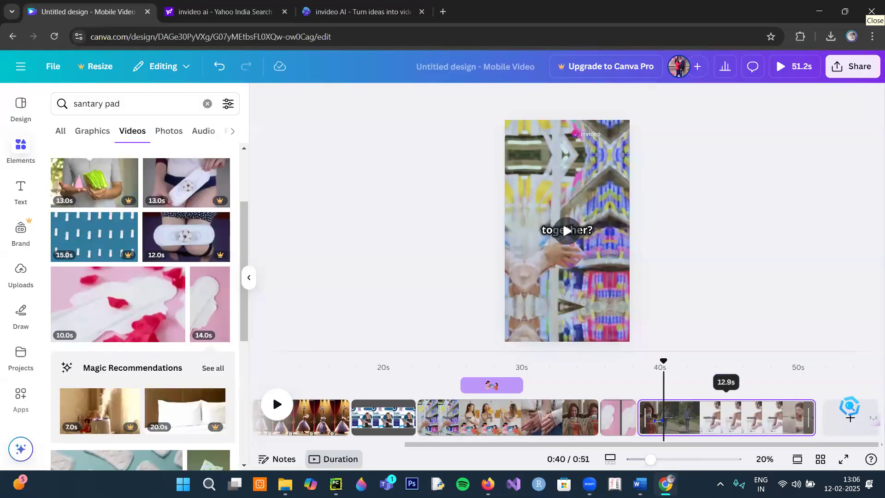
click(613, 417)
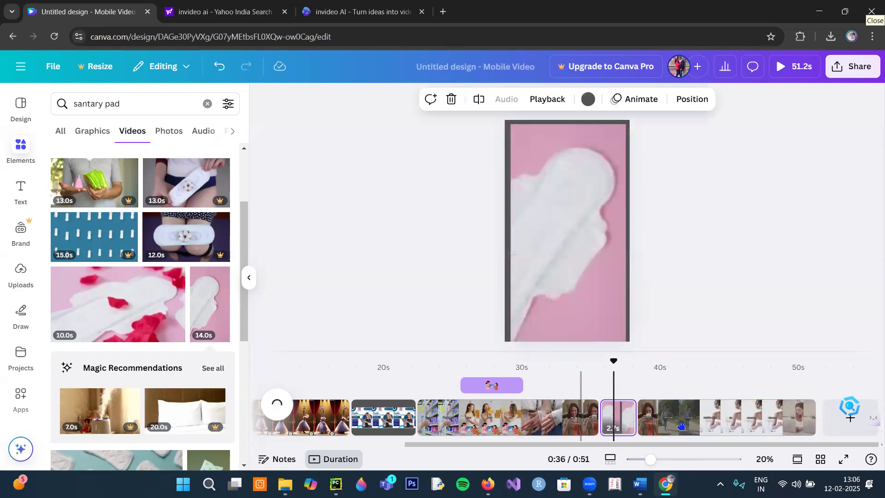
Switch to the TTSFree page in Firefox, look through the English (United States) voices and play the Aria voice sample.
click(617, 429)
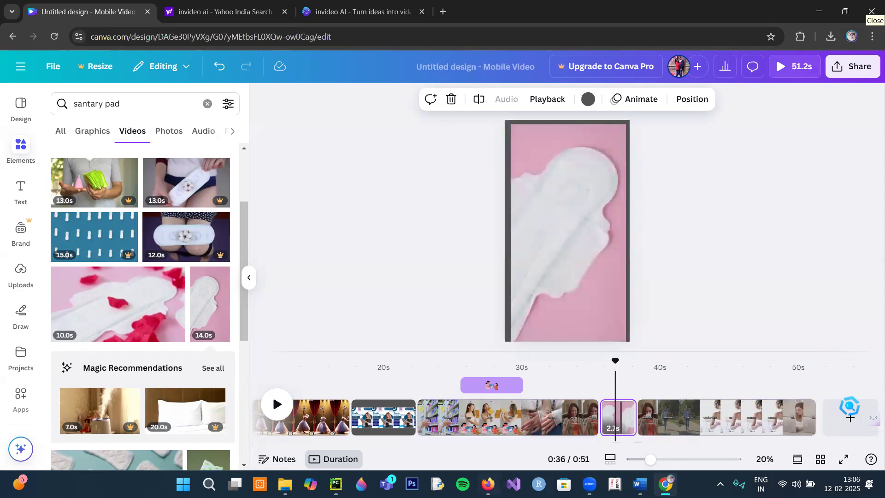
key(alt+Tab)
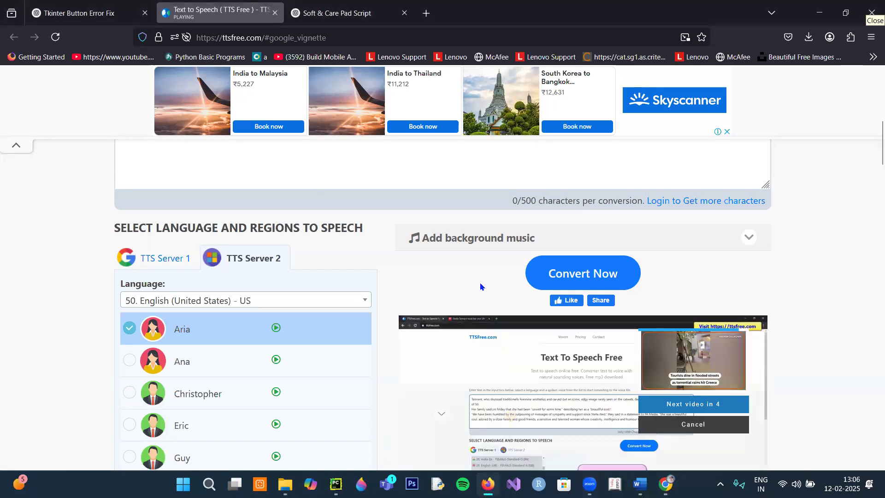
scroll(257, 350, down, 2)
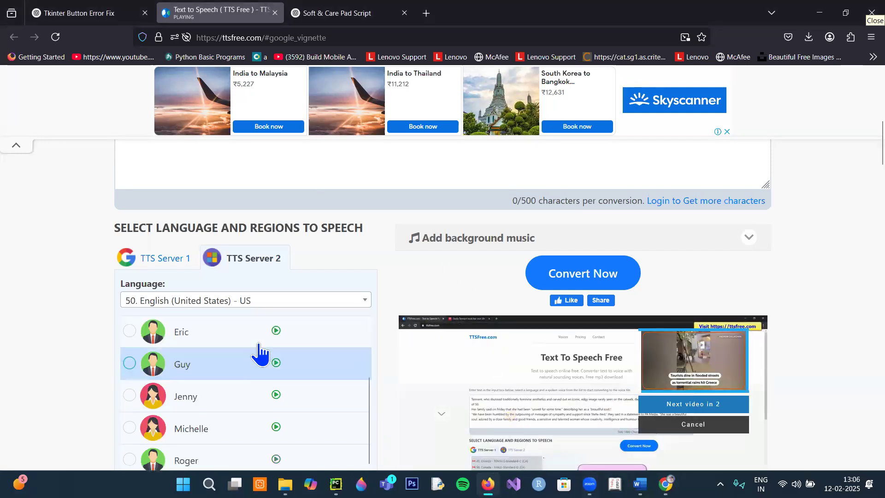
scroll(184, 308, up, 2)
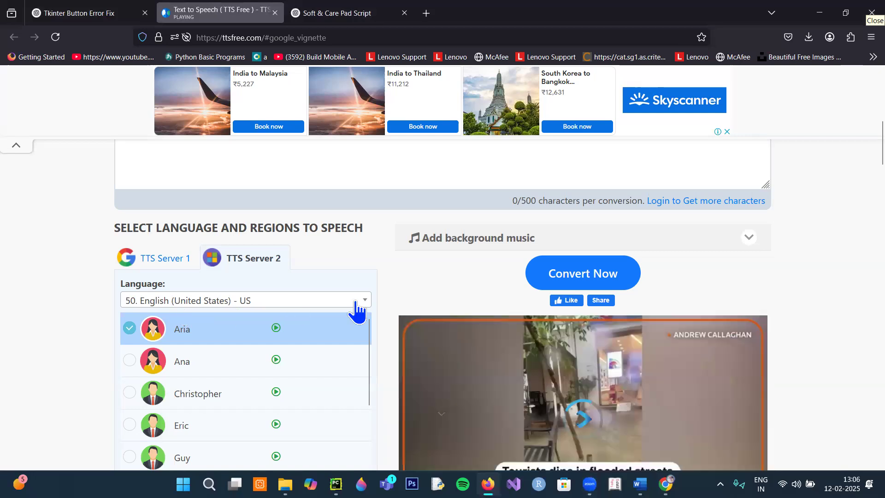
click(193, 304)
click(194, 305)
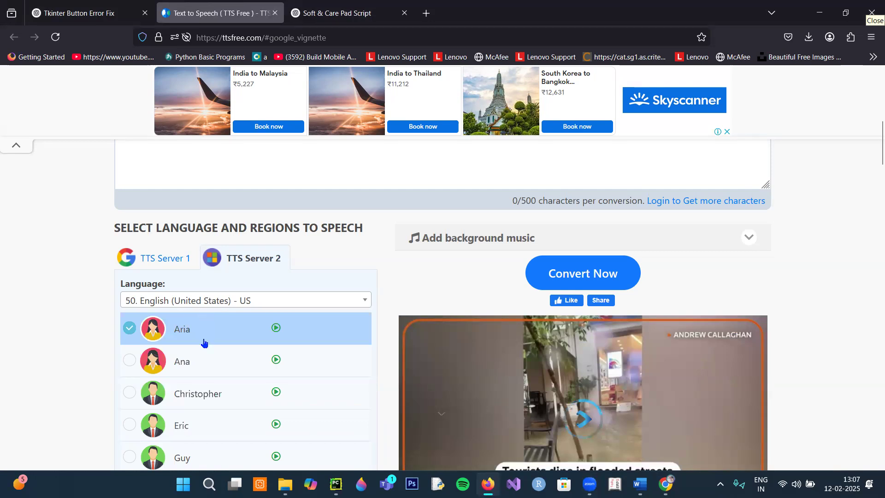
click(276, 328)
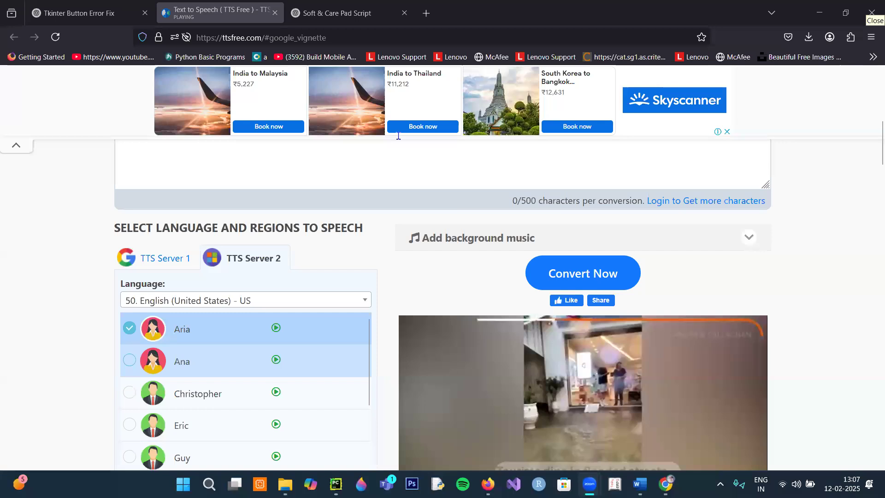
Enter the Soft & Care promo script as the speech text and delete its opening words "Introducing Soft & Care –".
scroll(206, 282, up, 4)
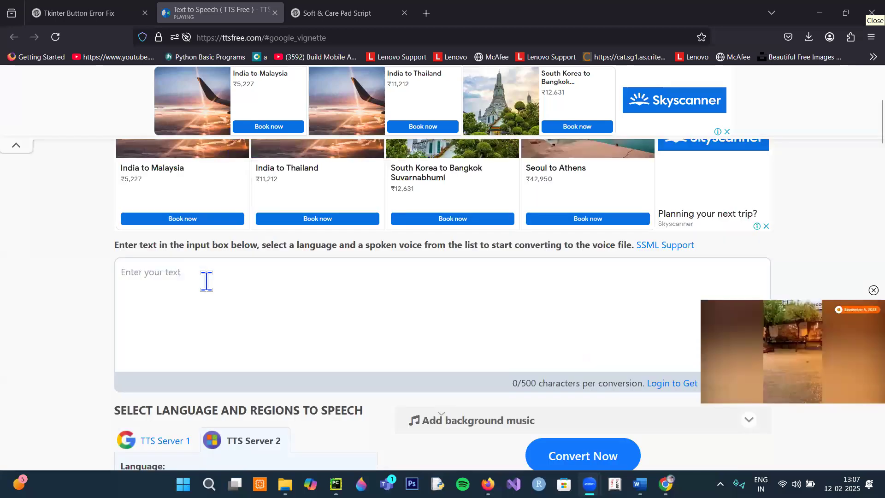
click(206, 282)
text(Introducing Soft & Care – your gentle companion for every day. Designed with ultra-soft layers and superior absorption, it keeps you dry, comfortable, and confident all day long. No irritation, no worries—just the perfect care your body deserves. Stay fresh, stay secure with Soft & Care!)
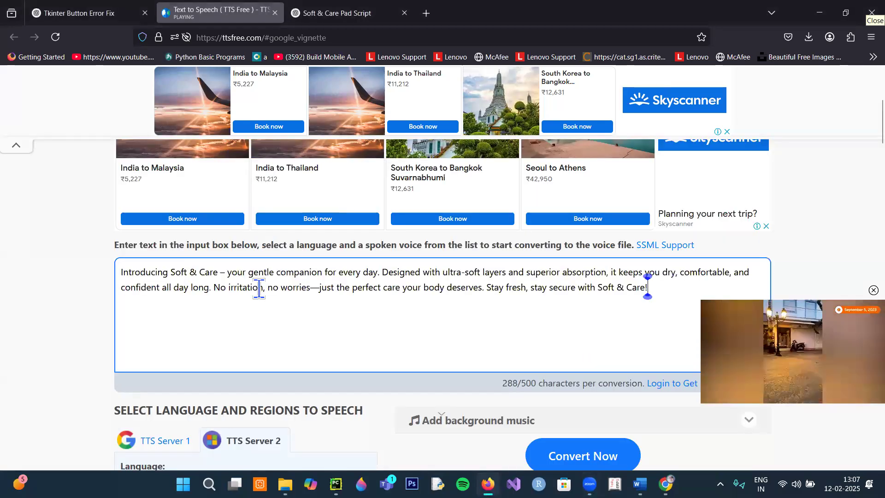
drag(227, 275, 115, 269)
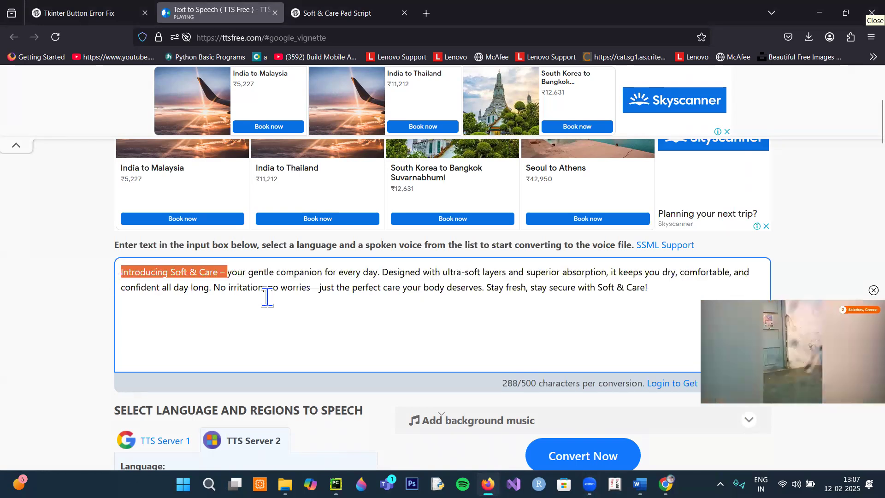
key(BackSpace)
Try to convert the script to speech with the English (United States) Aria voice and check the conversion progress.
scroll(570, 226, down, 3)
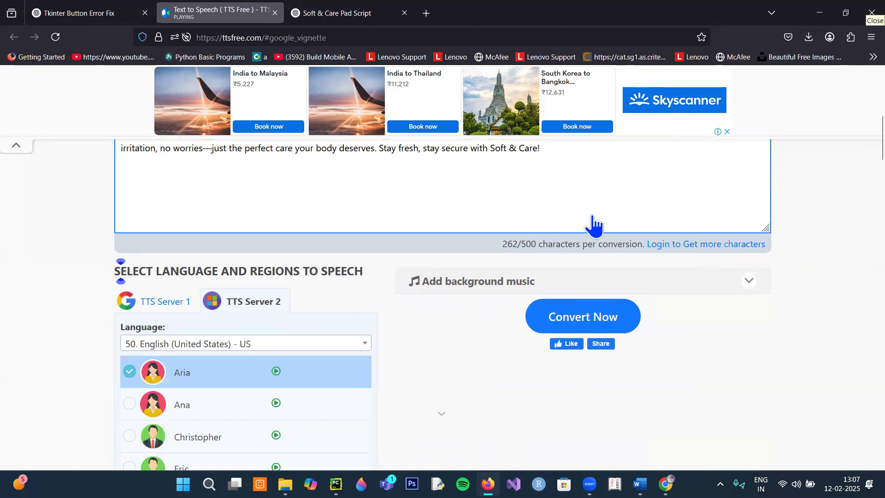
scroll(592, 225, down, 2)
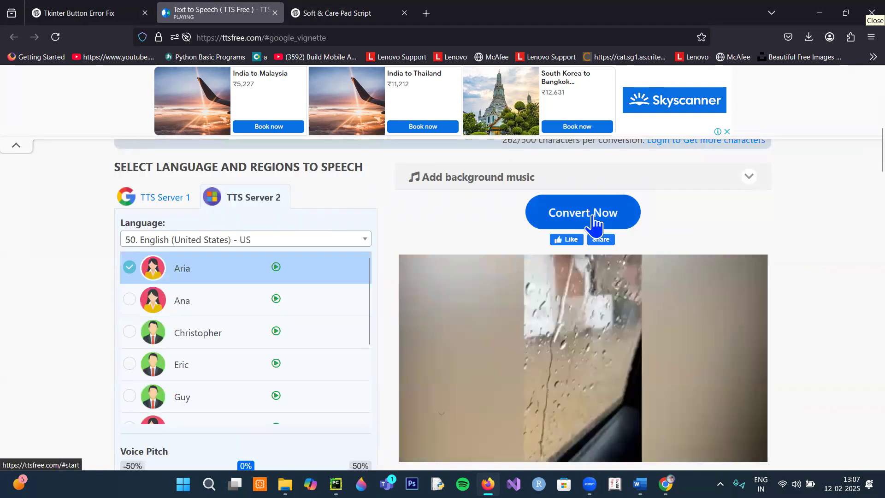
click(580, 225)
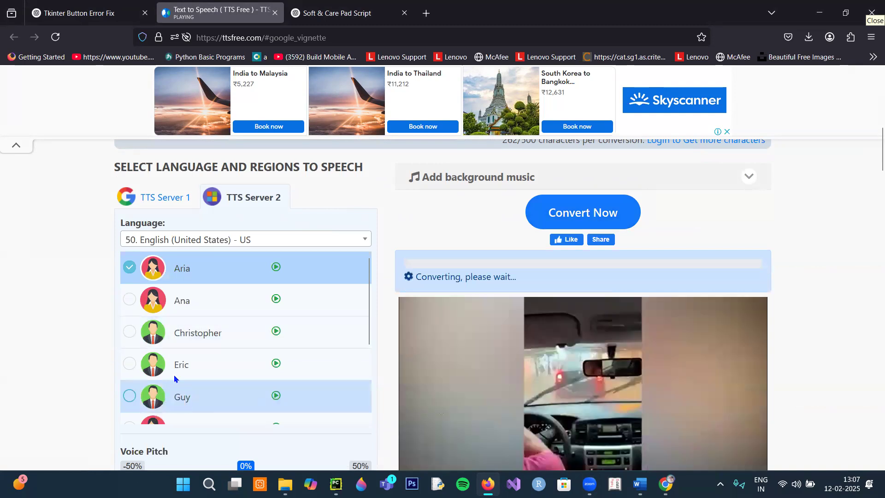
scroll(173, 375, up, 4)
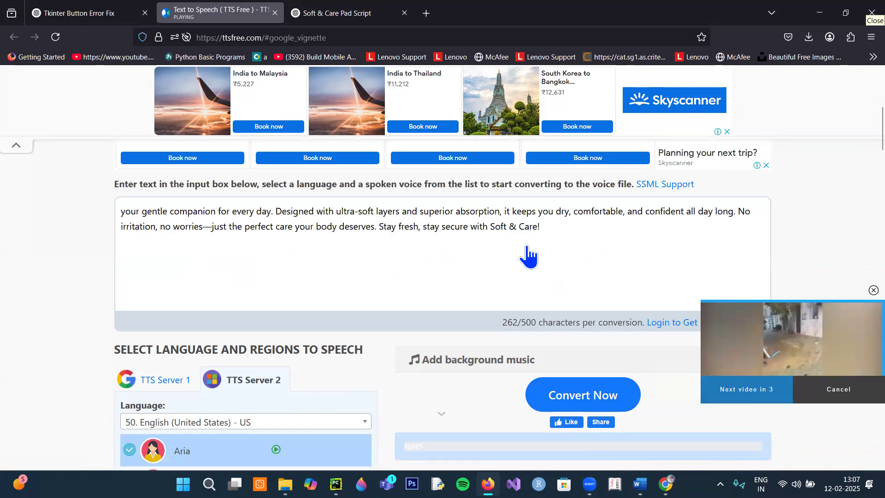
scroll(528, 256, down, 2)
scroll(588, 218, down, 1)
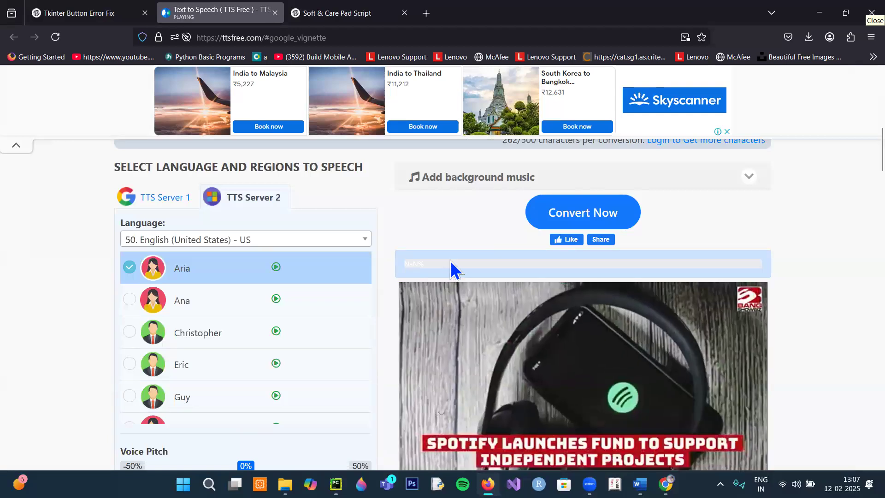
scroll(453, 263, down, 1)
Select the Ana voice for the Soft & Care script and start the speech conversion again.
scroll(439, 302, up, 8)
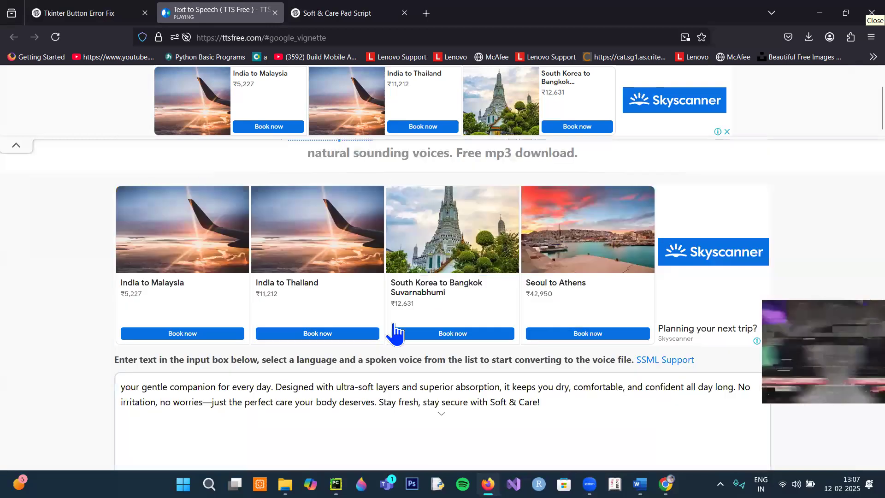
scroll(518, 284, down, 5)
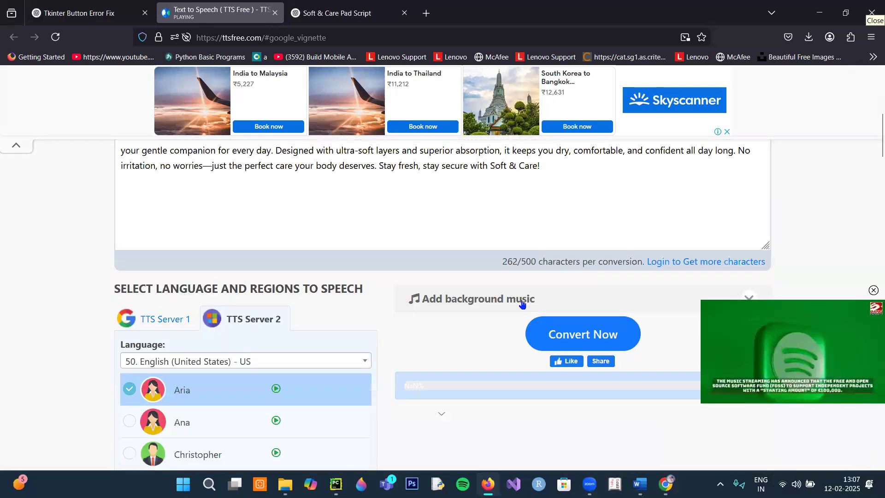
scroll(477, 207, up, 10)
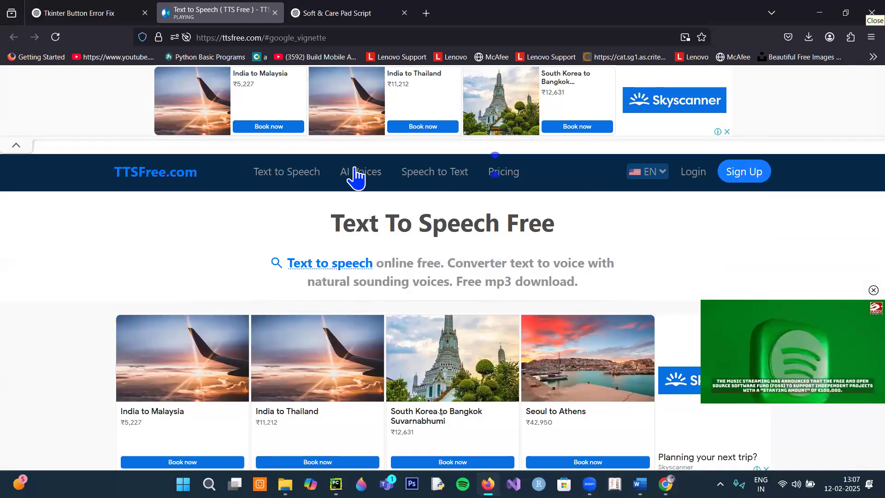
scroll(355, 174, down, 3)
scroll(356, 167, down, 3)
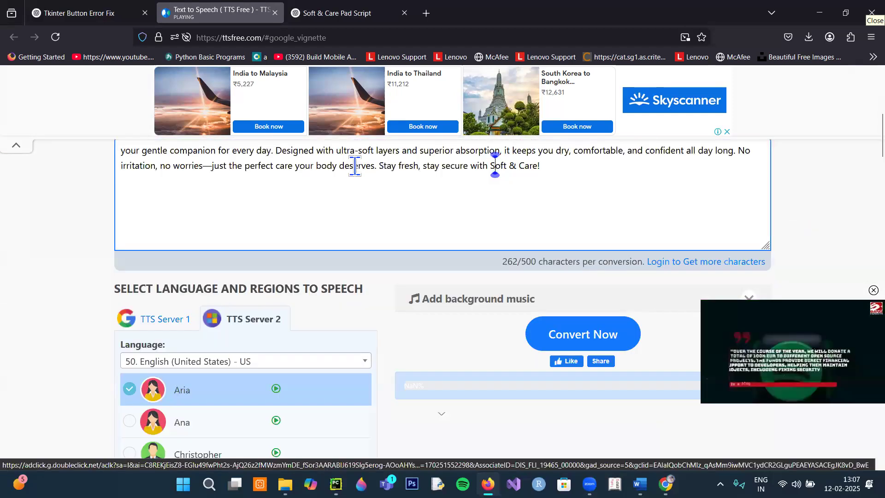
scroll(194, 364, down, 1)
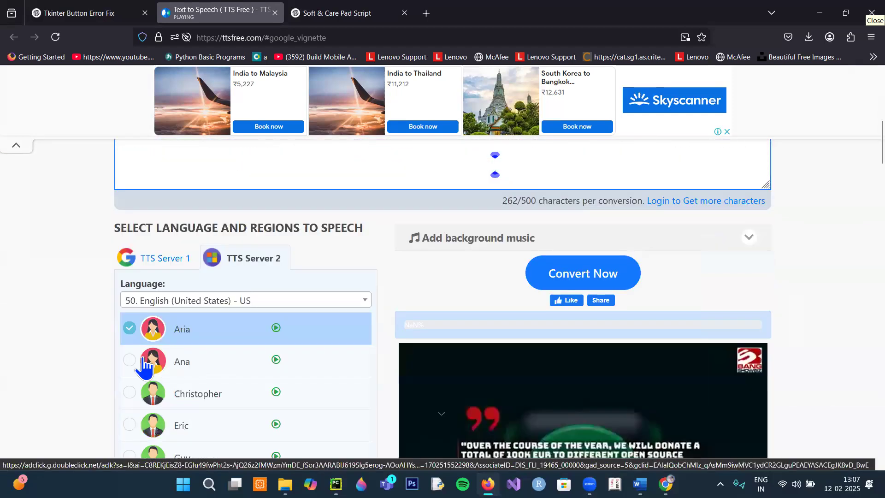
click(565, 279)
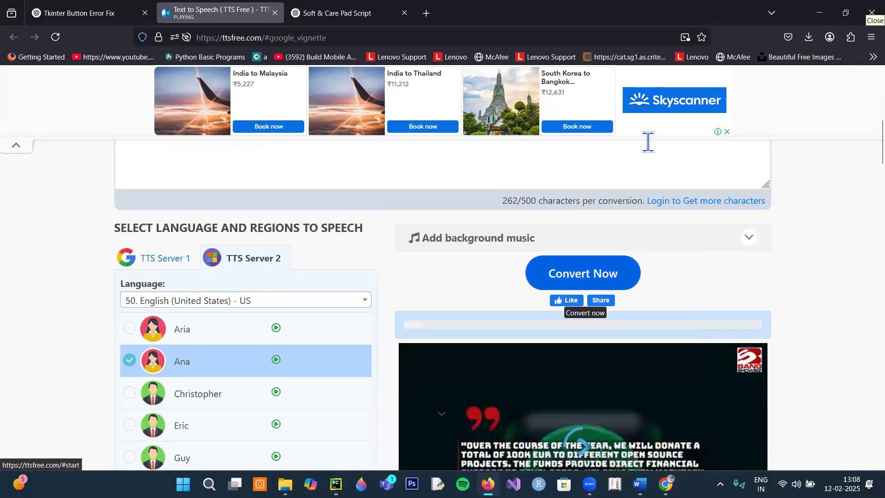